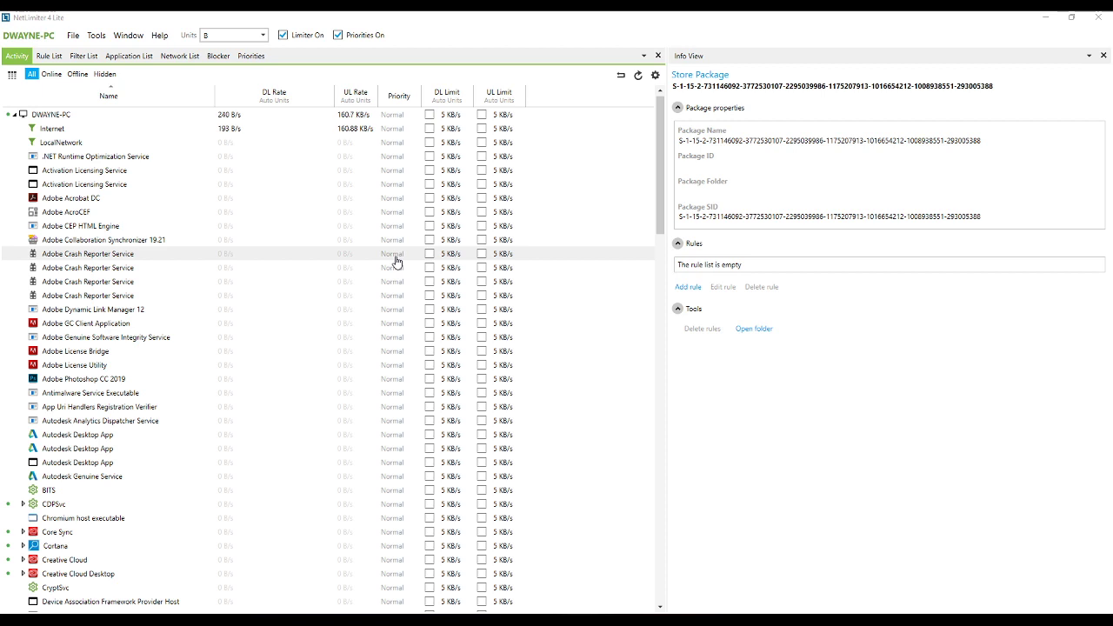
# Look through the full activity list of applications and services with their download rates, upload rates, priorities and limits
pyautogui.scroll(-1, 395, 260)
pyautogui.scroll(1, 396, 261)
pyautogui.scroll(-1, 396, 260)
pyautogui.scroll(-13, 395, 261)
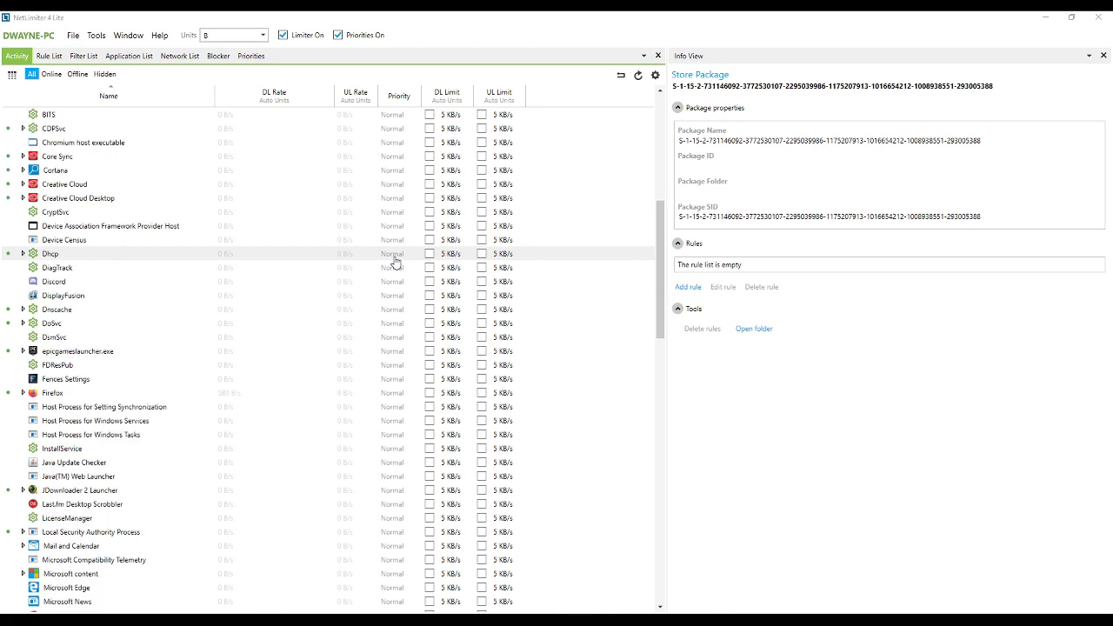
pyautogui.scroll(-20, 394, 261)
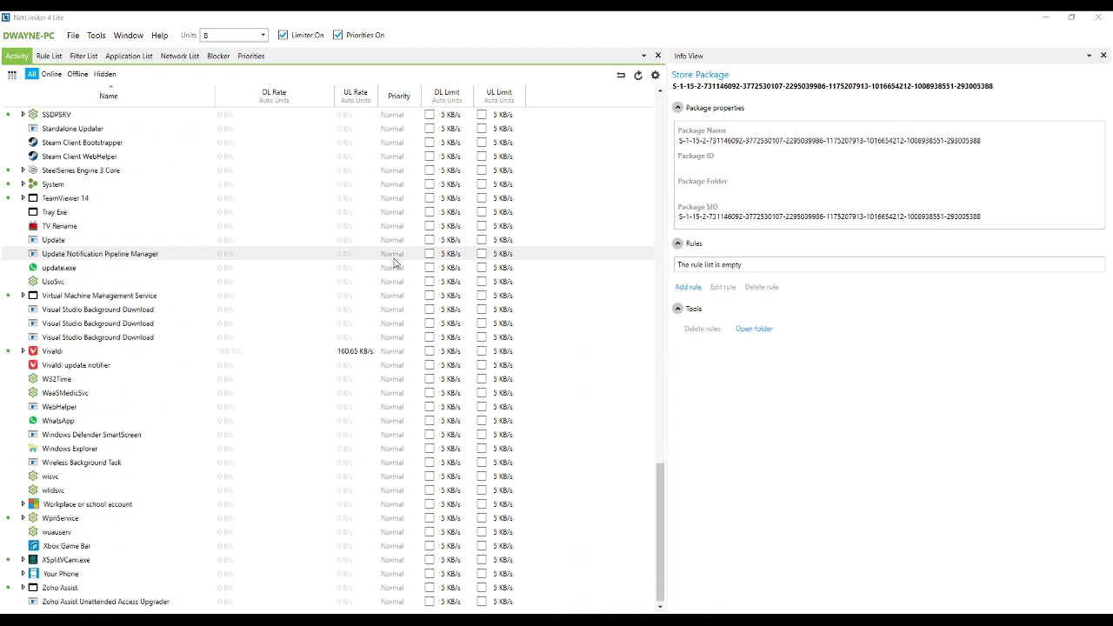
pyautogui.scroll(2, 394, 262)
pyautogui.scroll(5, 394, 262)
pyautogui.scroll(-4, 394, 264)
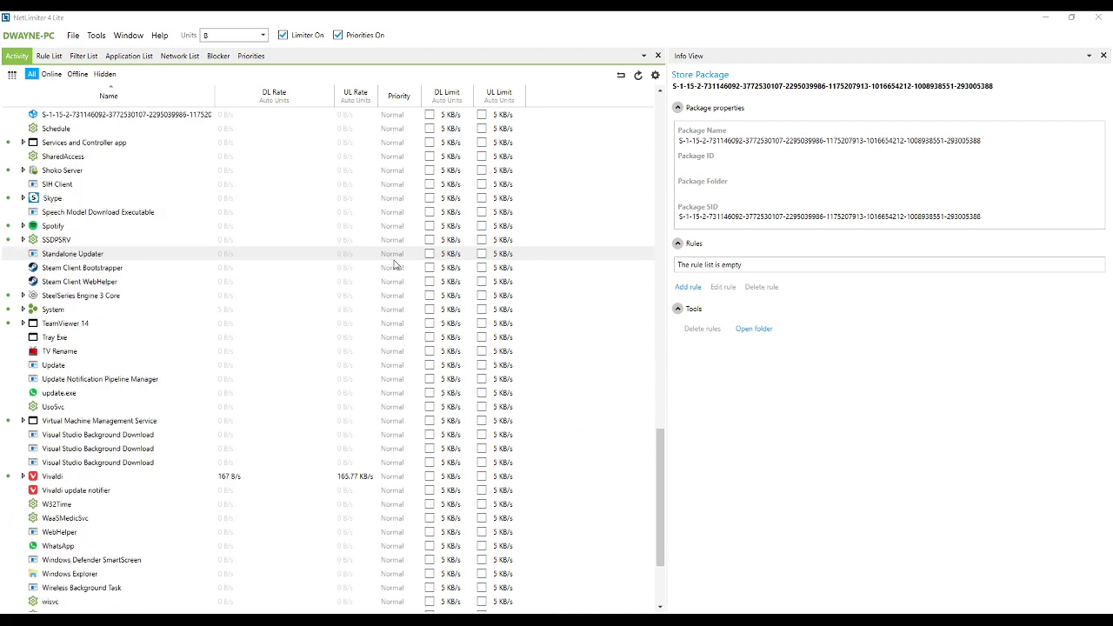
pyautogui.scroll(15, 394, 263)
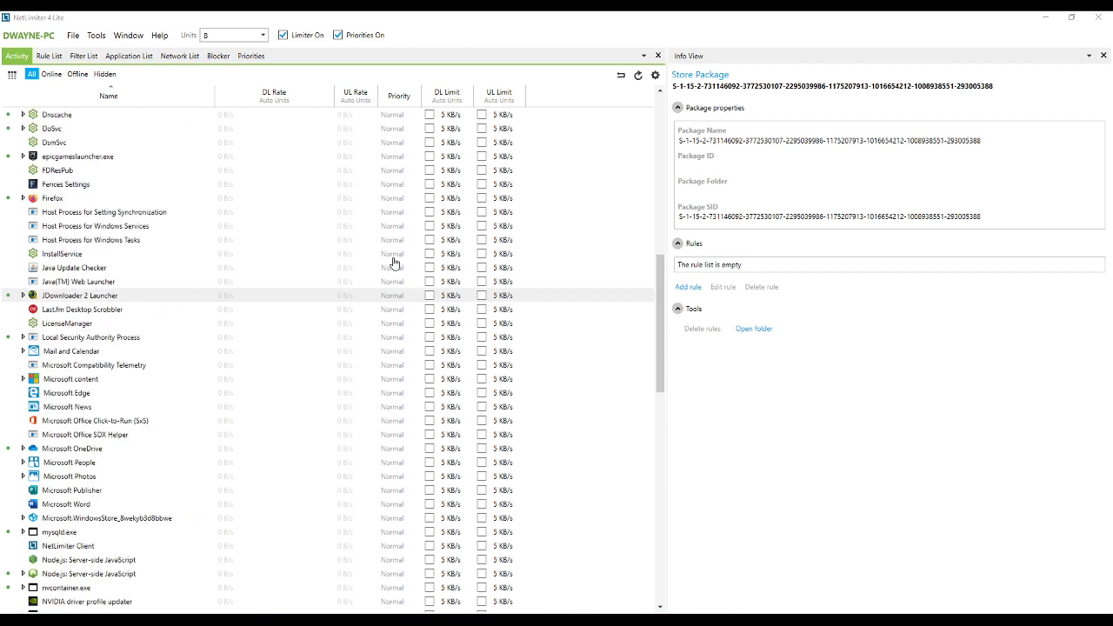
pyautogui.scroll(14, 394, 261)
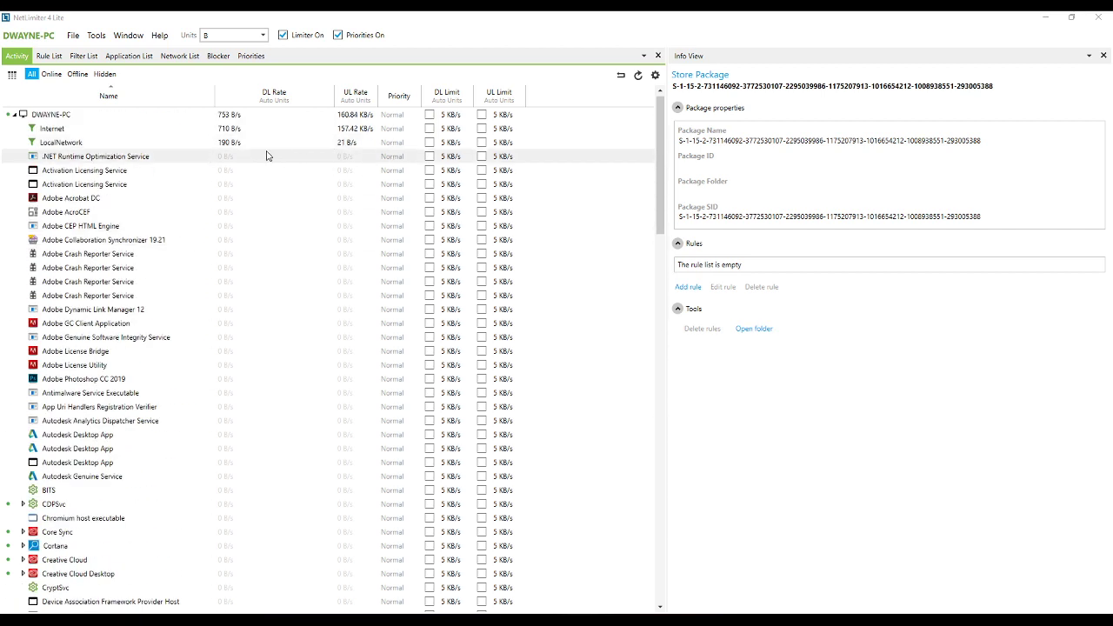
pyautogui.scroll(-6, 273, 164)
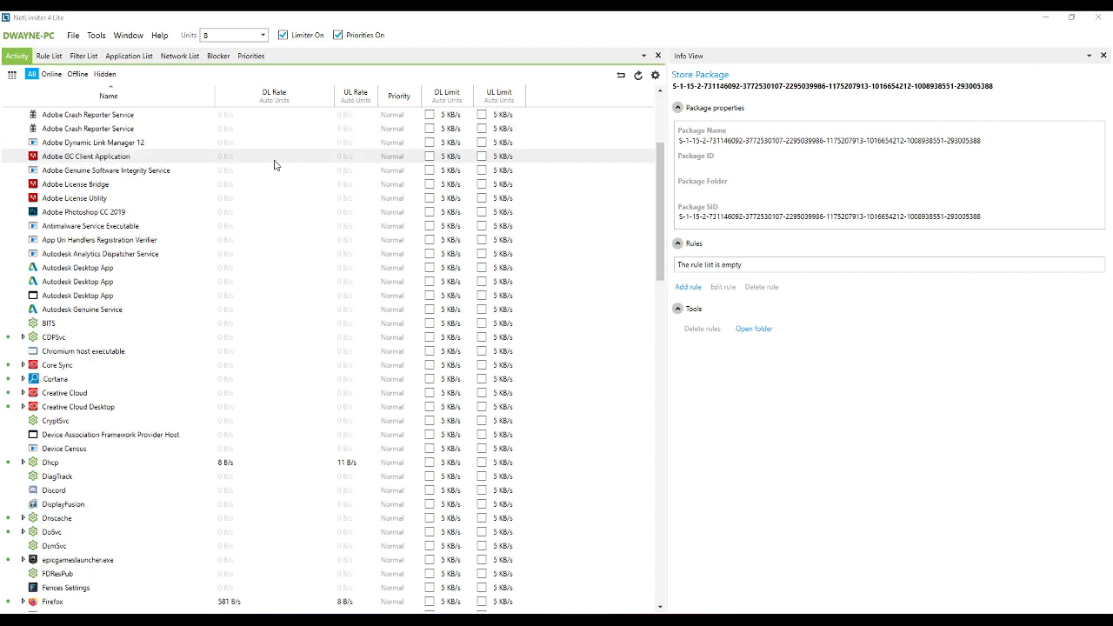
pyautogui.scroll(6, 278, 164)
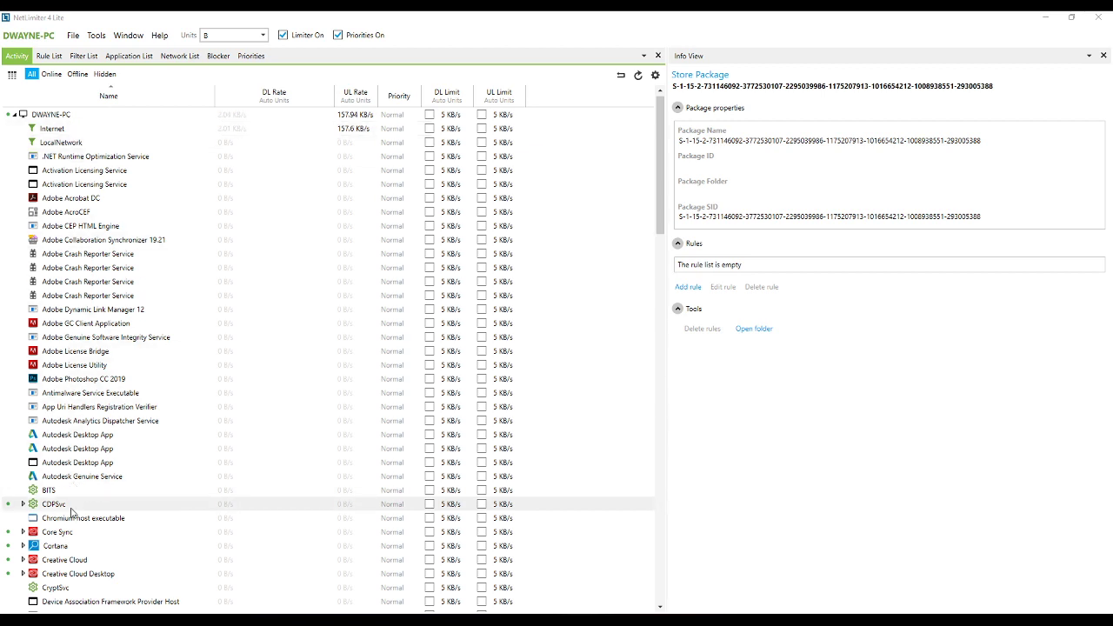
pyautogui.scroll(-15, 74, 322)
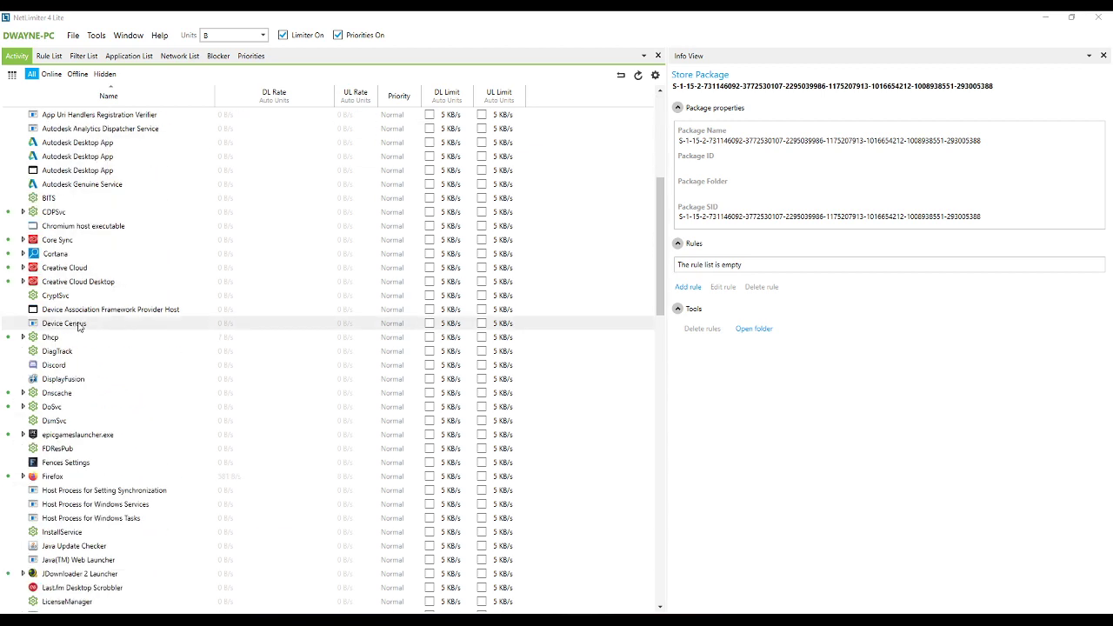
pyautogui.scroll(-10, 90, 327)
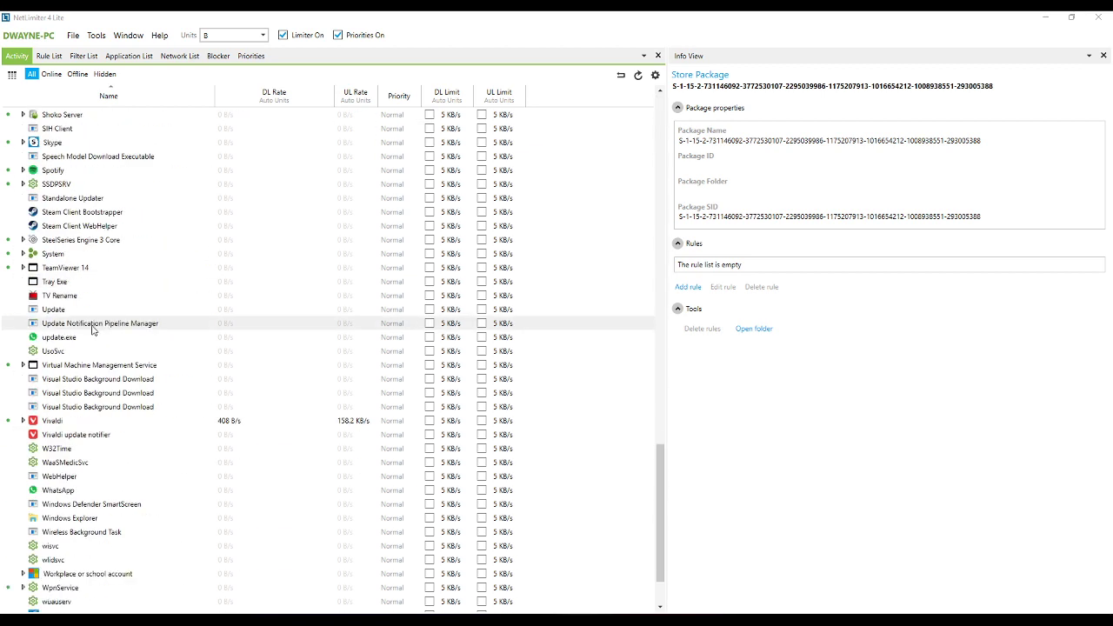
pyautogui.scroll(5, 94, 327)
pyautogui.scroll(10, 94, 327)
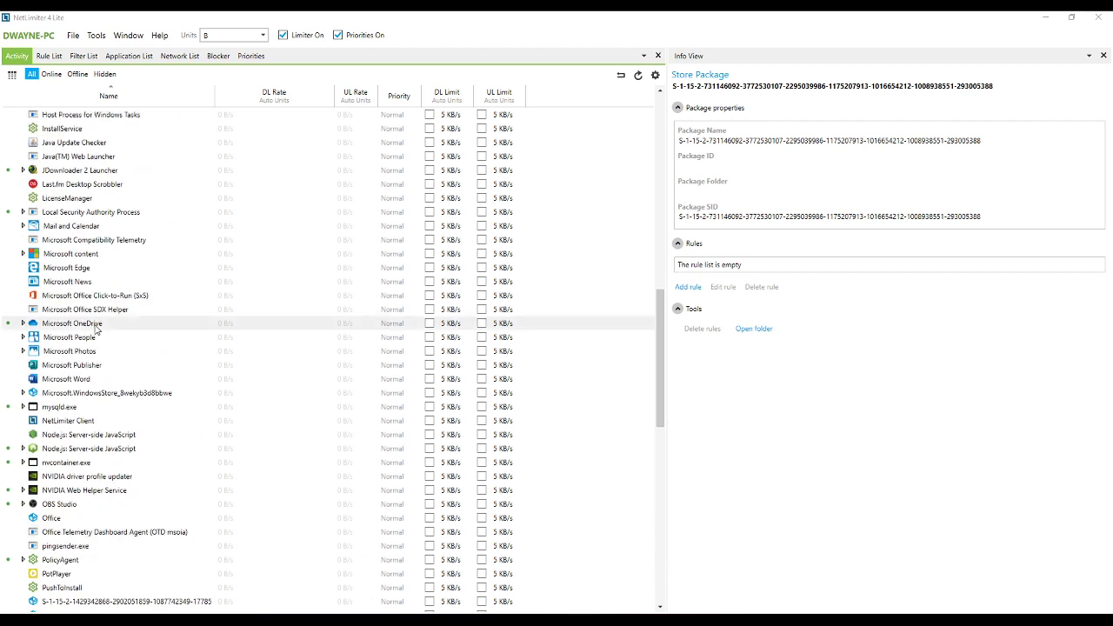
pyautogui.scroll(20, 94, 327)
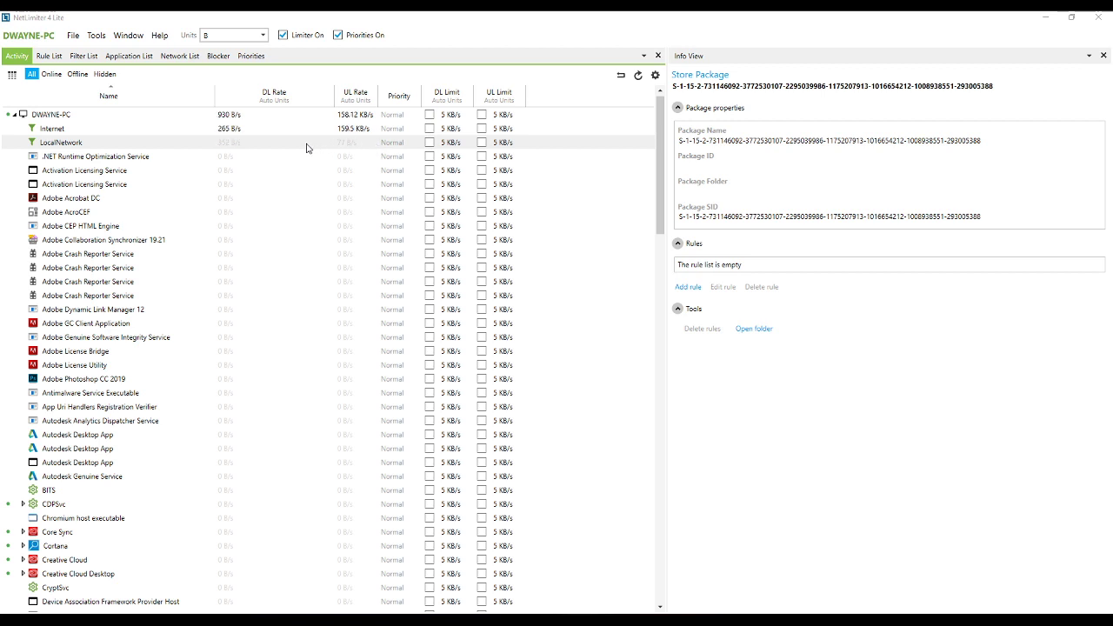
# Find Vivaldi in the activity list and select it to view its traffic rates and application properties
pyautogui.scroll(-4, 243, 190)
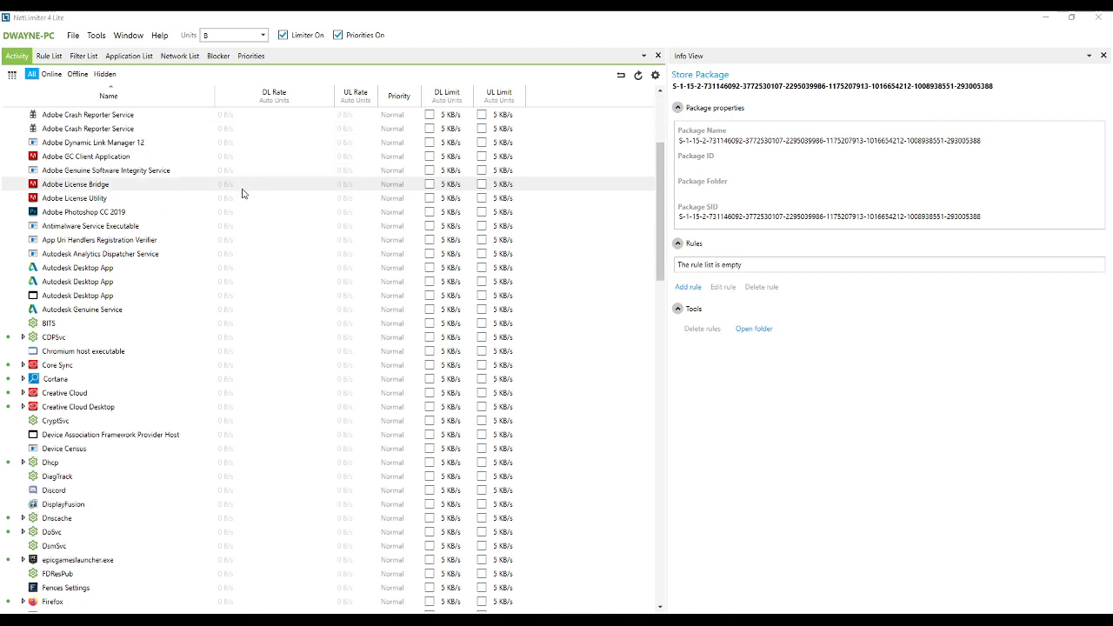
pyautogui.scroll(4, 242, 188)
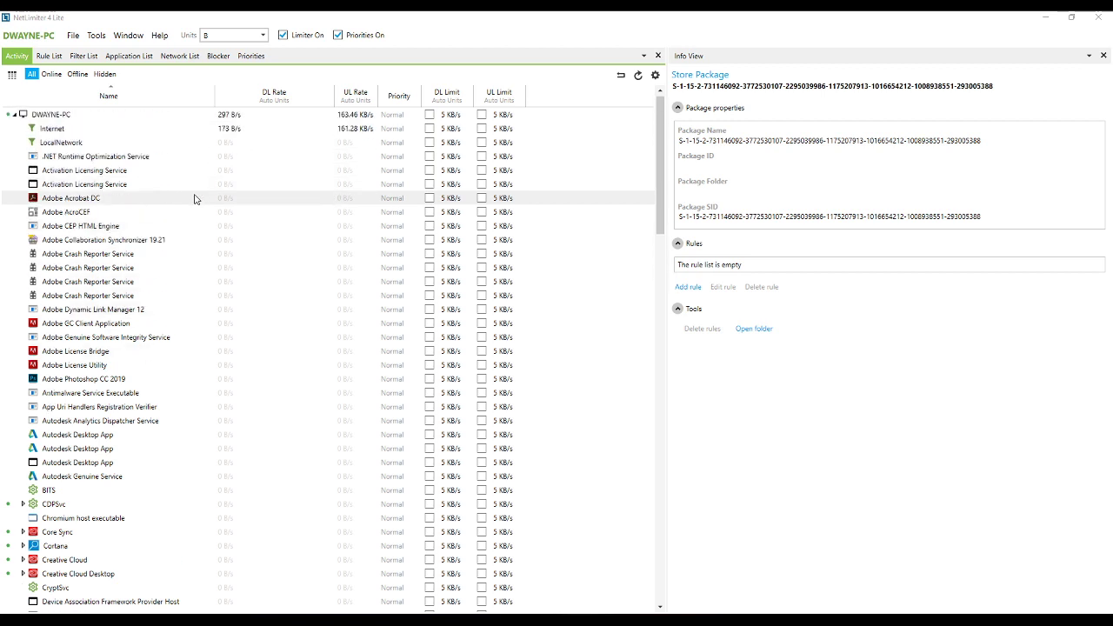
pyautogui.scroll(-2, 187, 209)
pyautogui.scroll(-15, 177, 215)
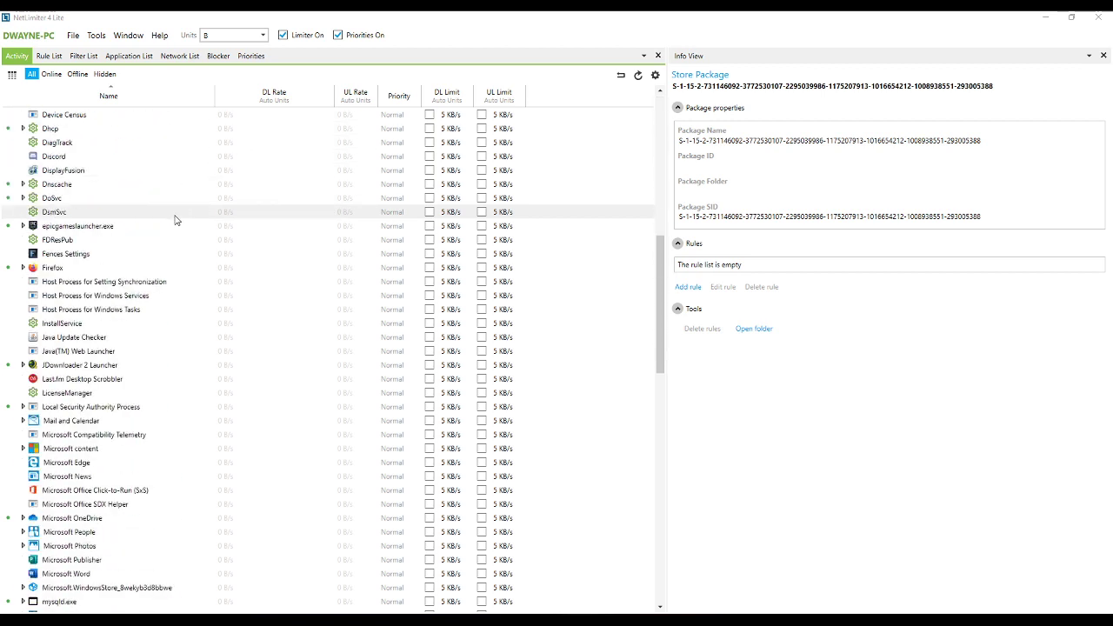
pyautogui.scroll(-6, 174, 218)
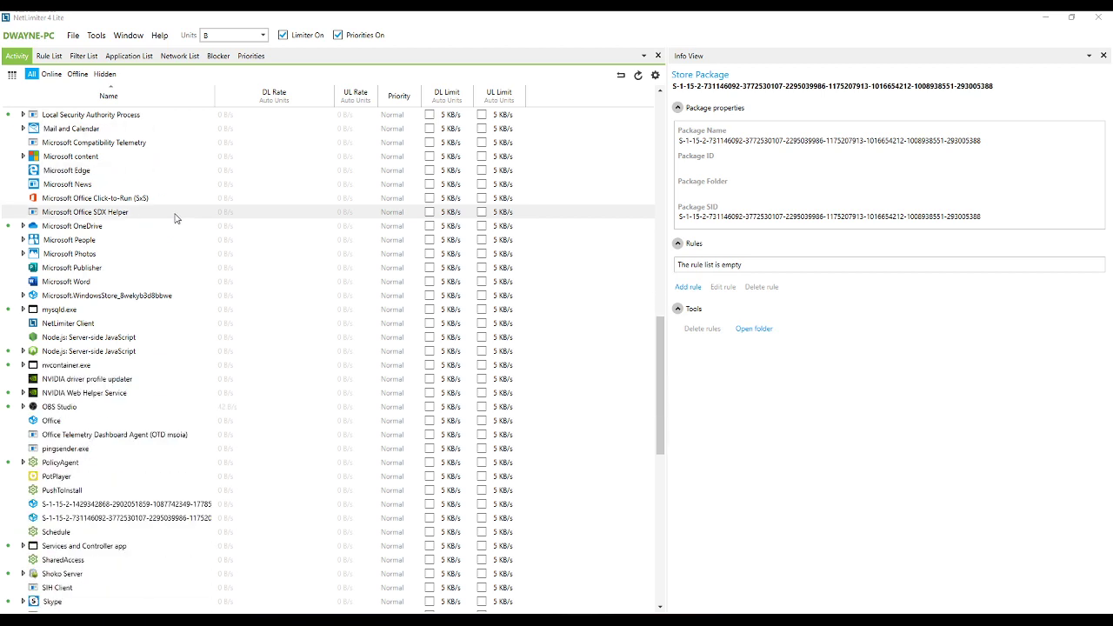
pyautogui.scroll(-3, 174, 218)
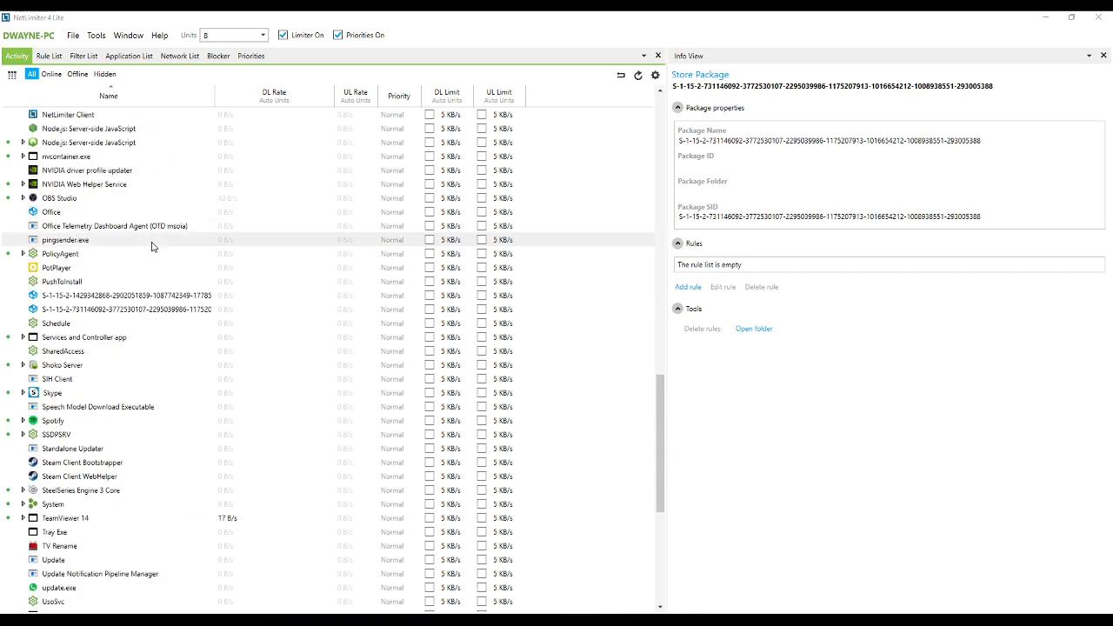
pyautogui.scroll(-4, 149, 250)
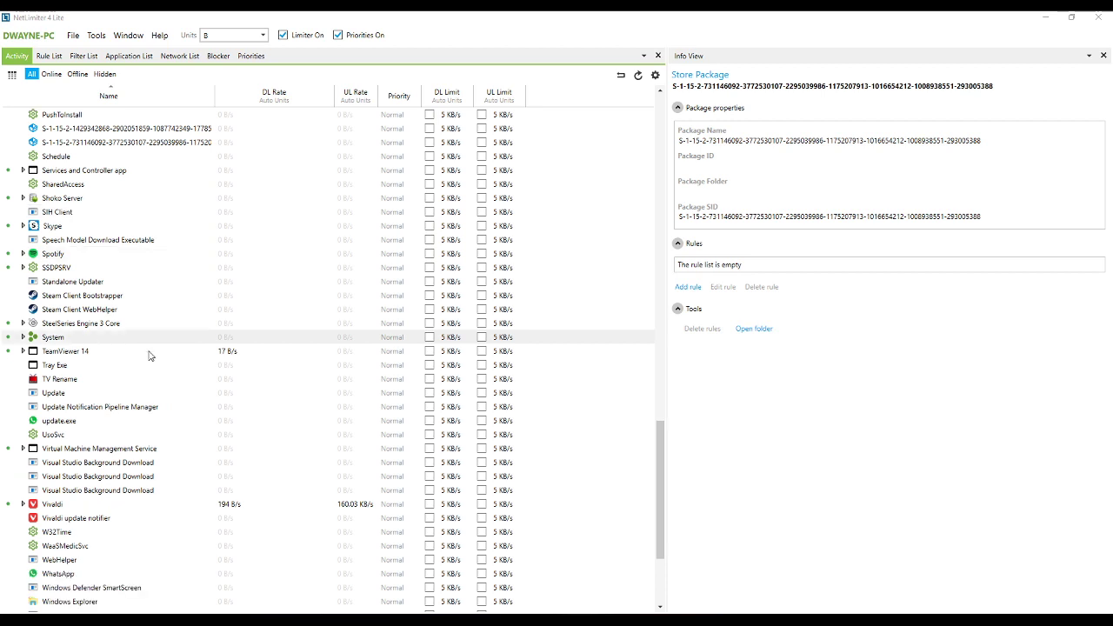
pyautogui.click(66, 509)
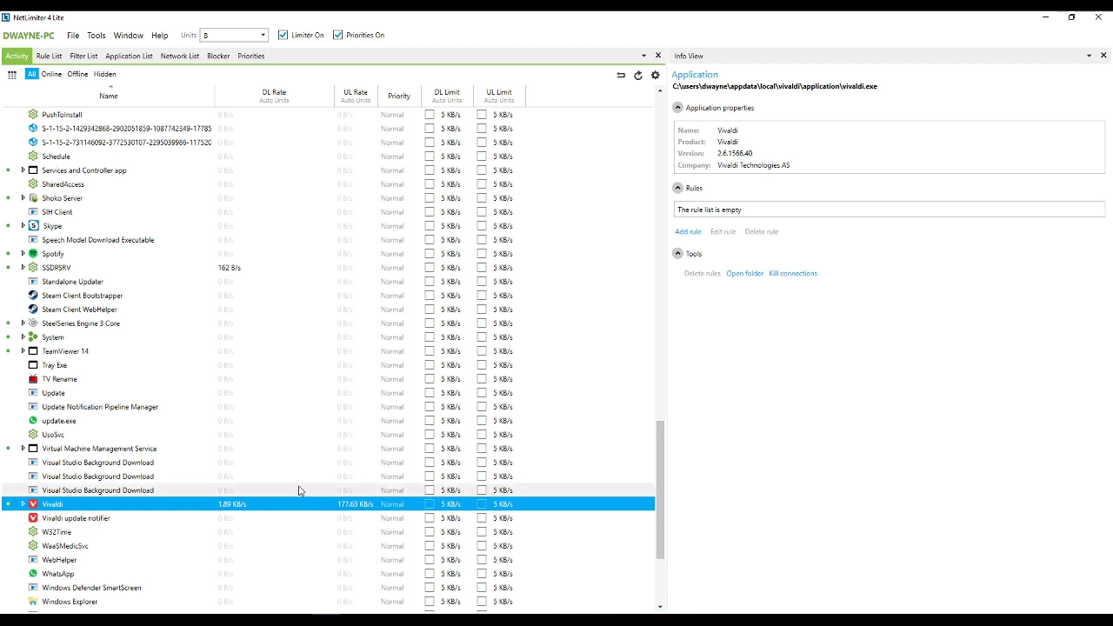
# Find JDownloader 2 Launcher in the activity list and select it to view its download rate and application properties
pyautogui.scroll(3, 308, 470)
pyautogui.scroll(15, 307, 465)
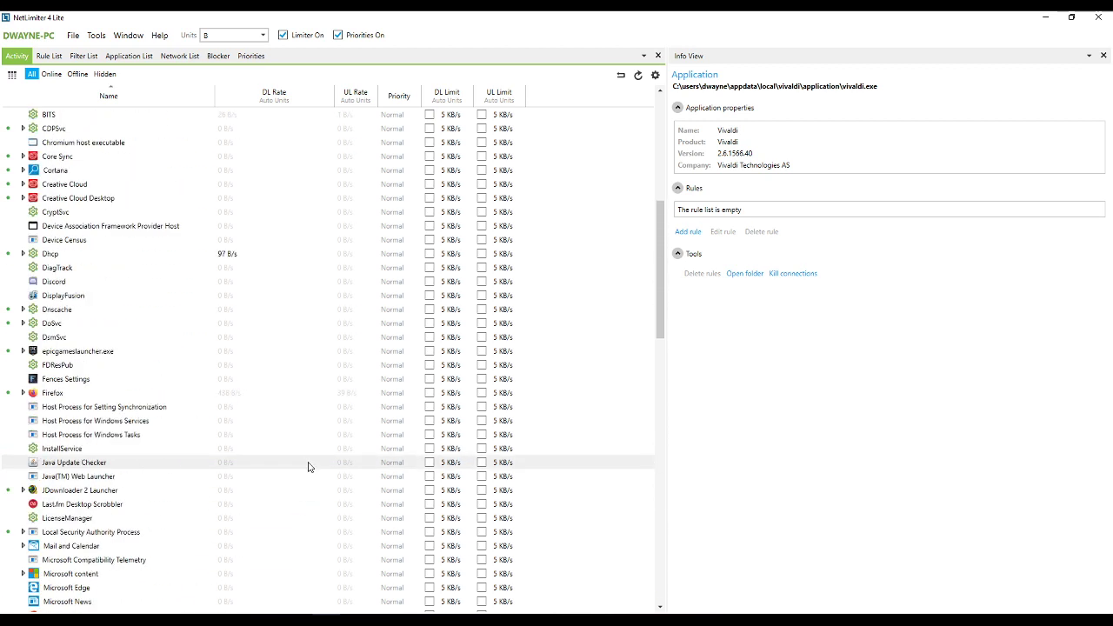
pyautogui.scroll(2, 307, 467)
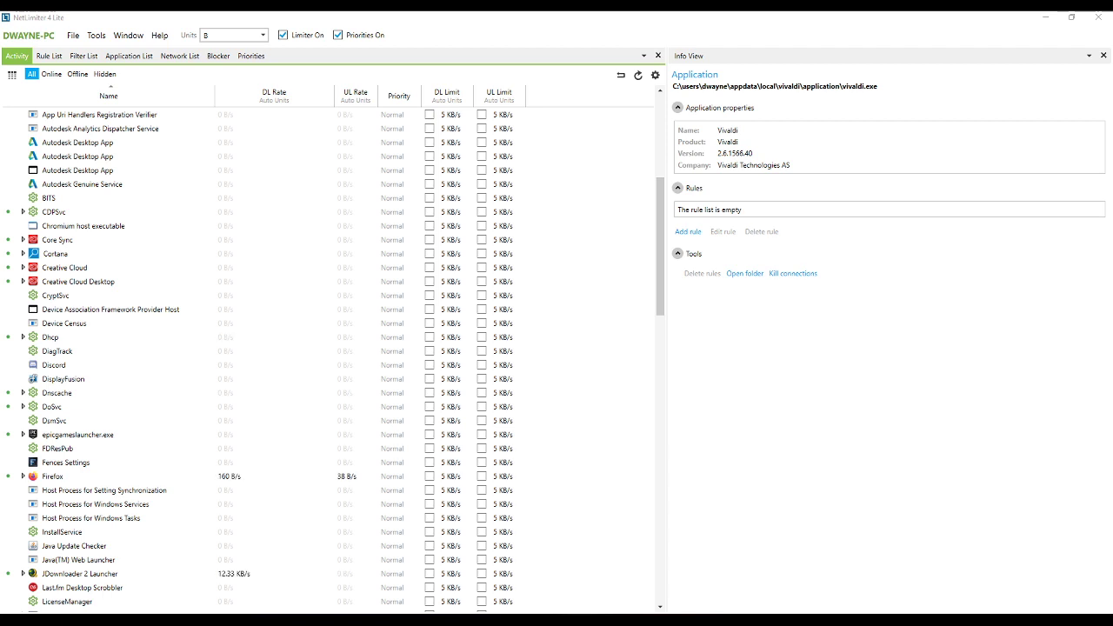
pyautogui.scroll(-3, 390, 356)
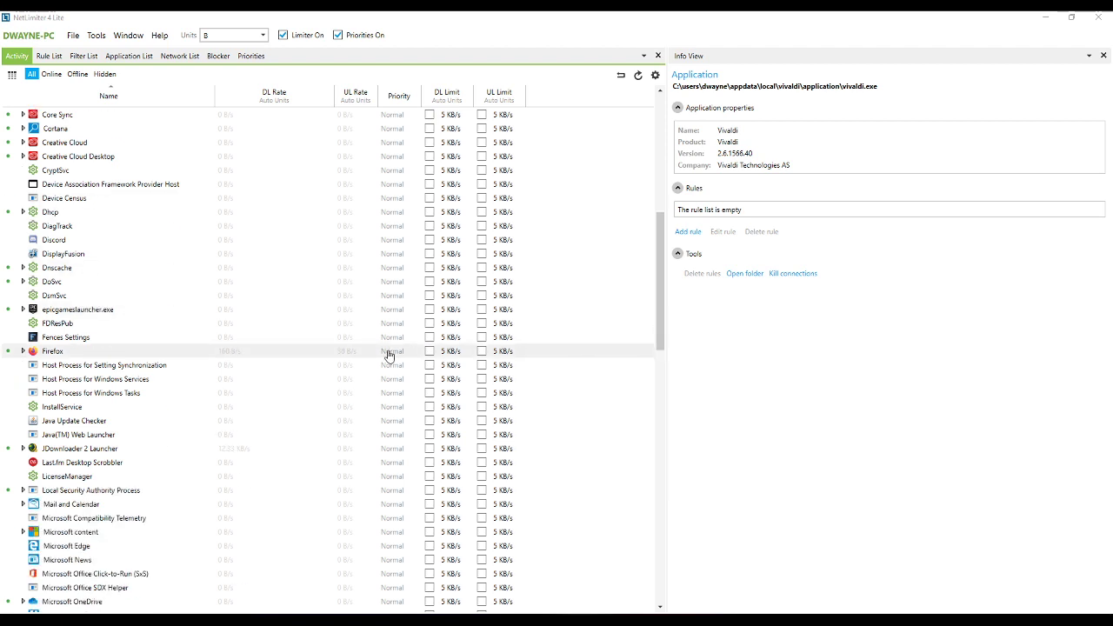
pyautogui.click(83, 450)
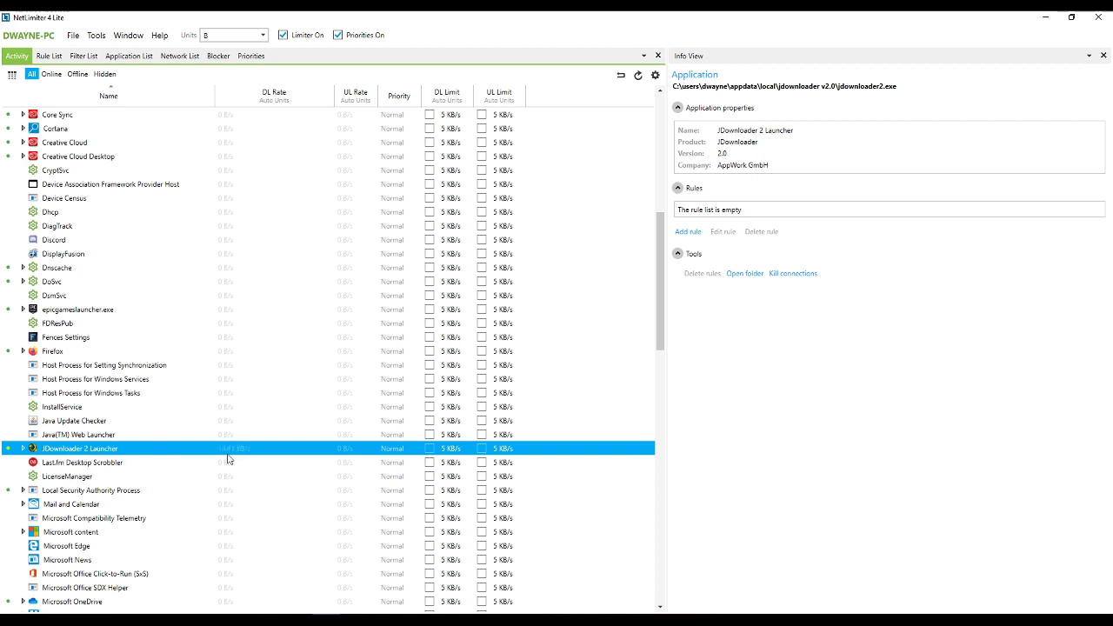
# Compare the computer's total Internet download rate with the download rate of JDownloader 2 Launcher
pyautogui.scroll(10, 124, 426)
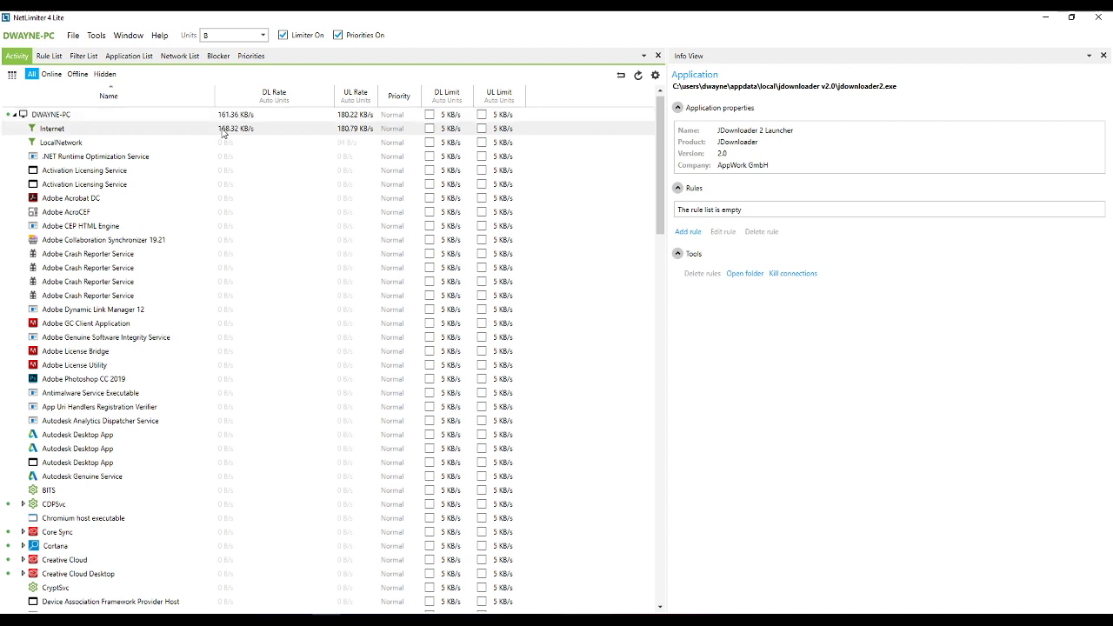
pyautogui.scroll(-5, 199, 203)
pyautogui.scroll(-4, 199, 222)
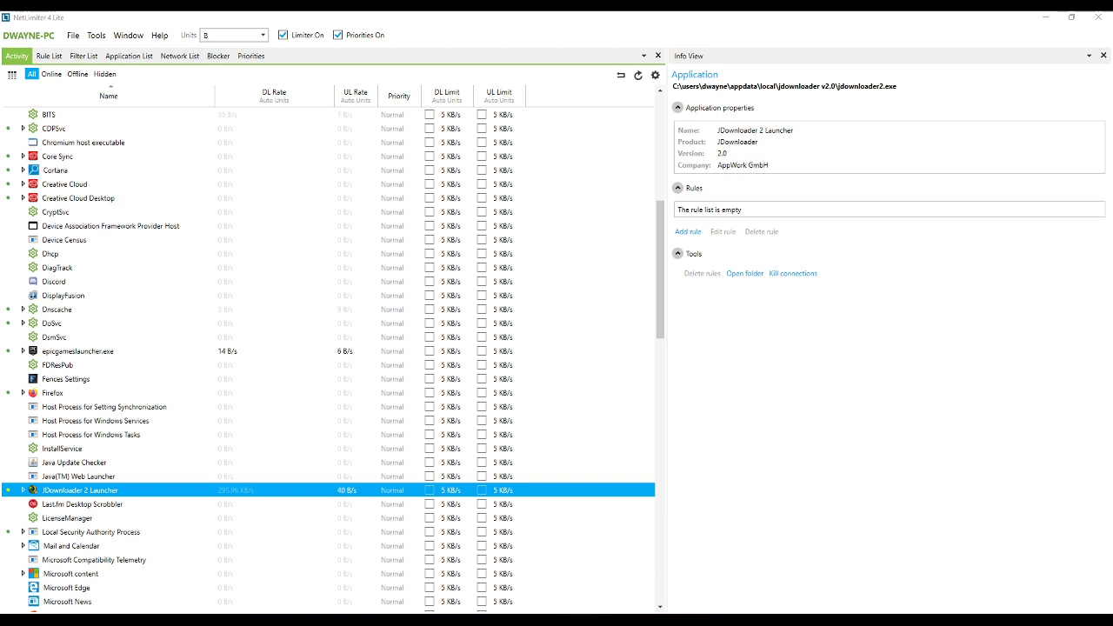
pyautogui.scroll(-1, 342, 438)
pyautogui.scroll(-1, 342, 437)
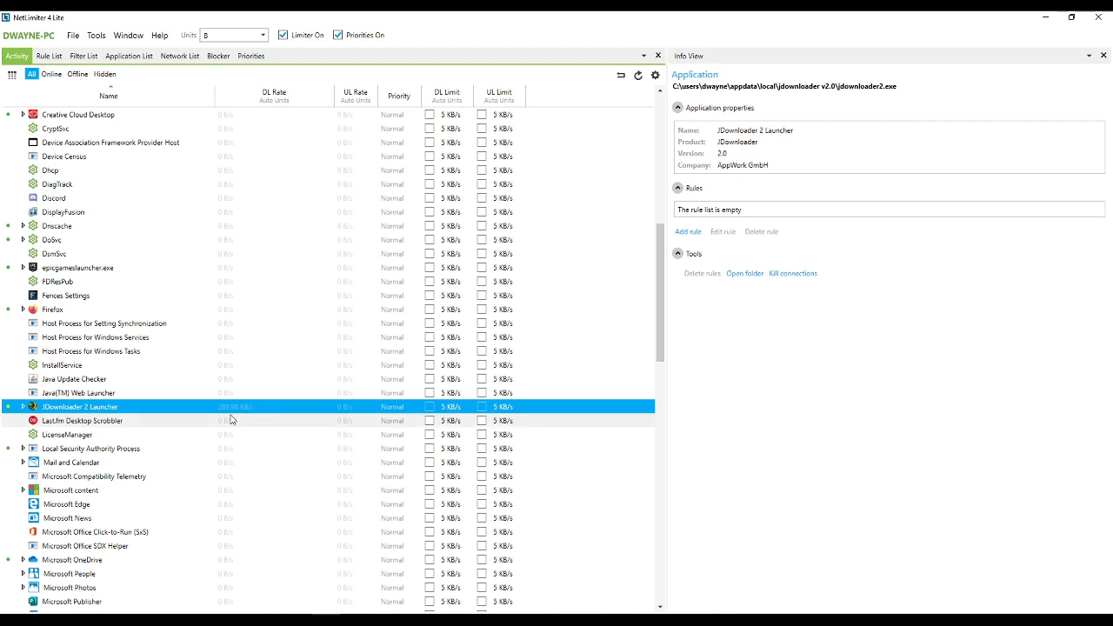
# Examine Vivaldi's download and upload rates and compare them with the computer's overall Internet rates
pyautogui.scroll(-2, 238, 434)
pyautogui.scroll(-10, 235, 435)
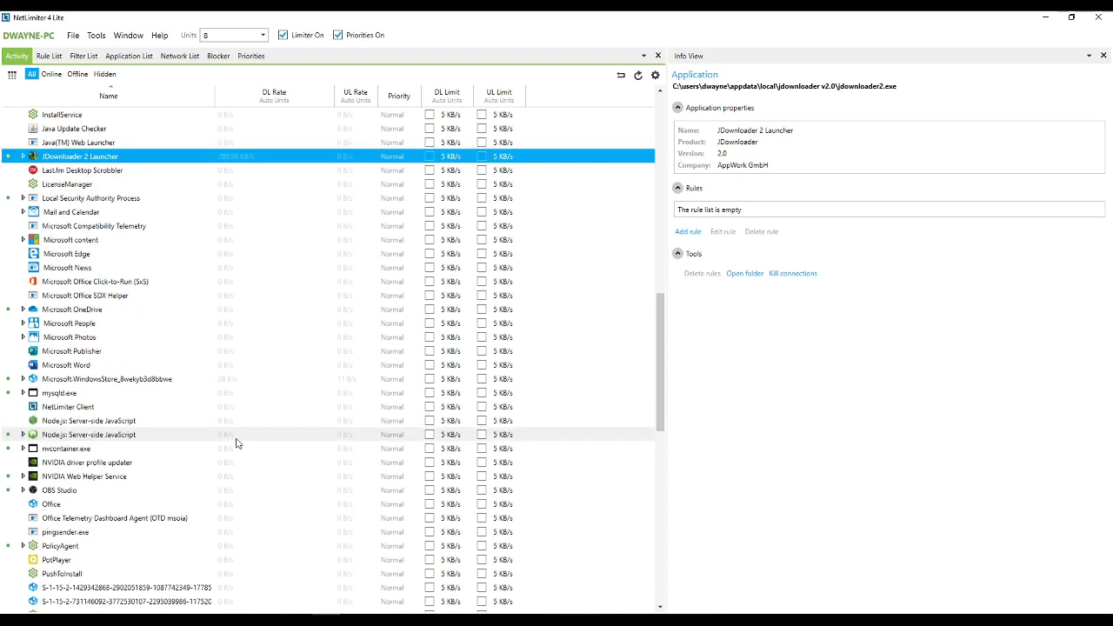
pyautogui.scroll(-7, 238, 443)
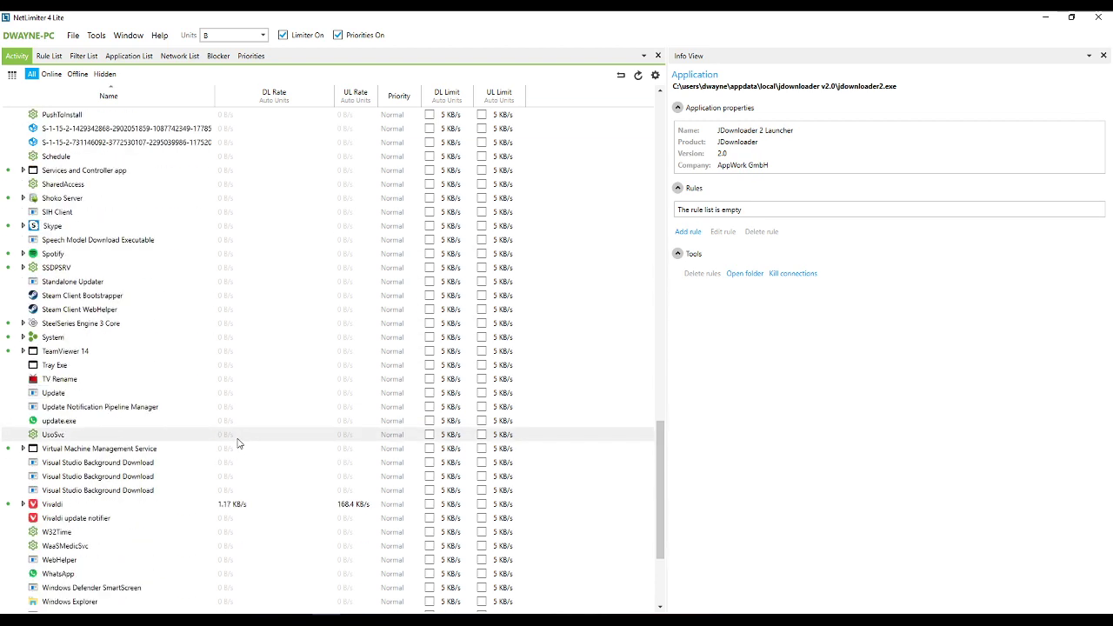
pyautogui.scroll(20, 237, 441)
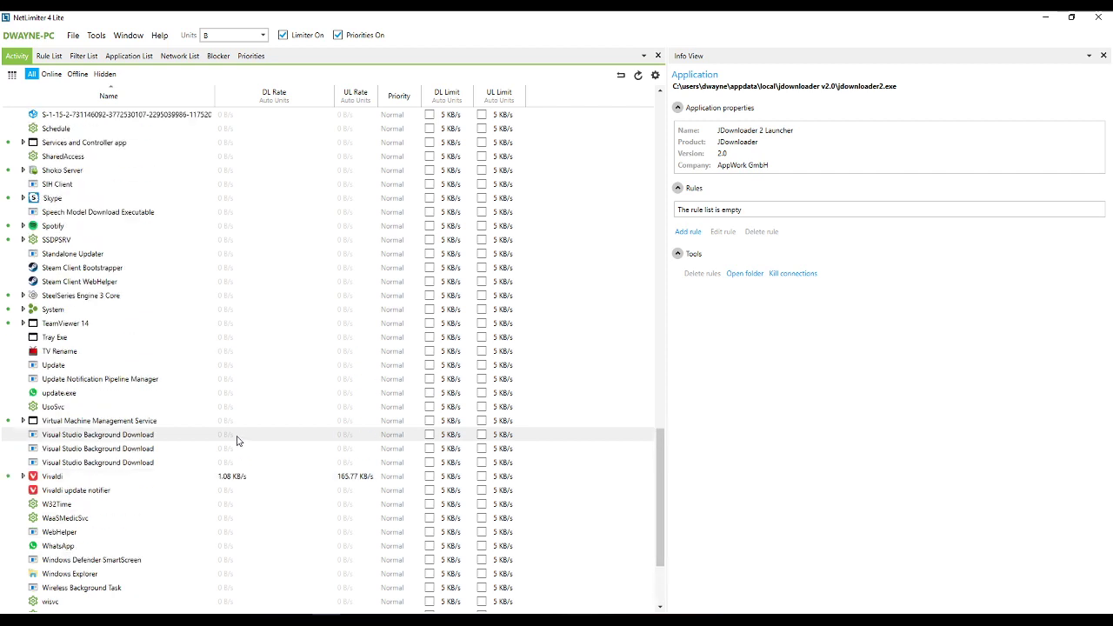
pyautogui.scroll(7, 237, 439)
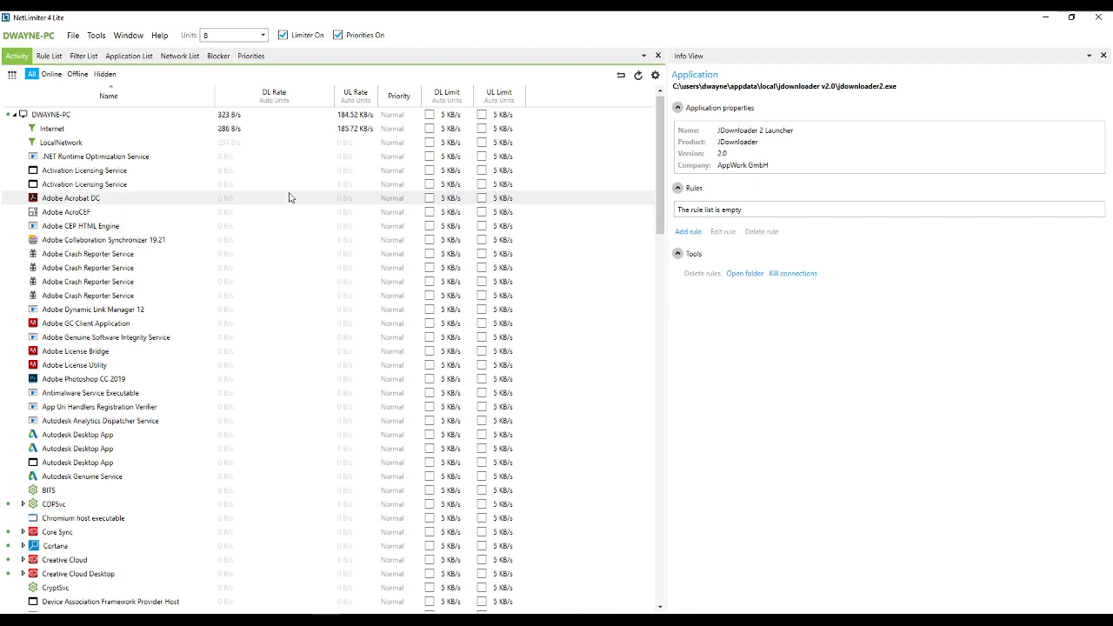
pyautogui.scroll(-11, 349, 200)
pyautogui.scroll(-17, 349, 242)
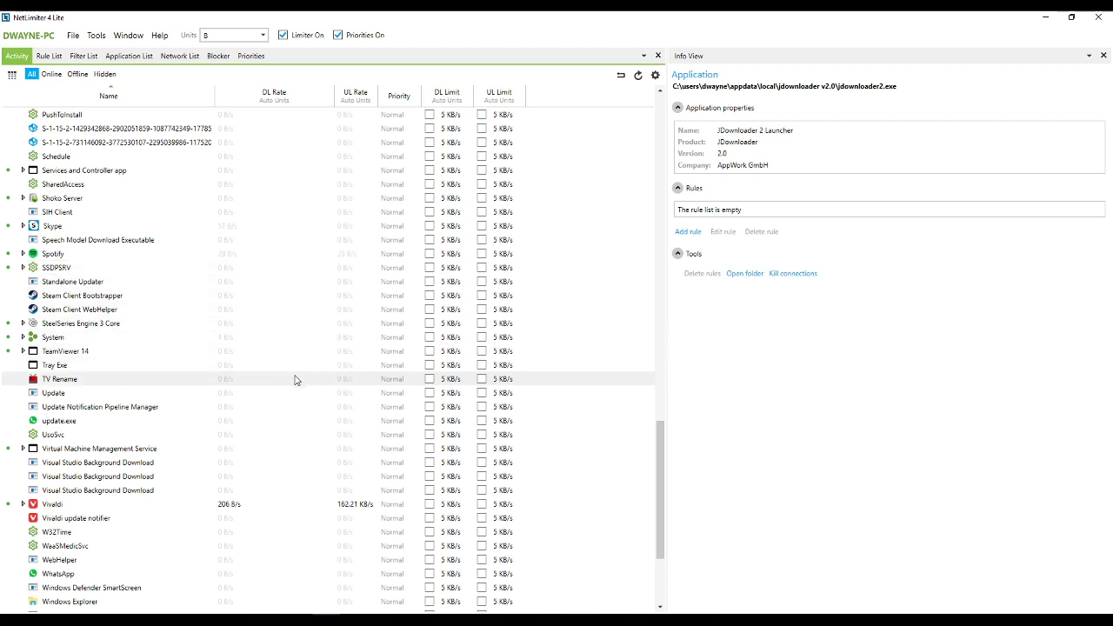
pyautogui.scroll(7, 298, 379)
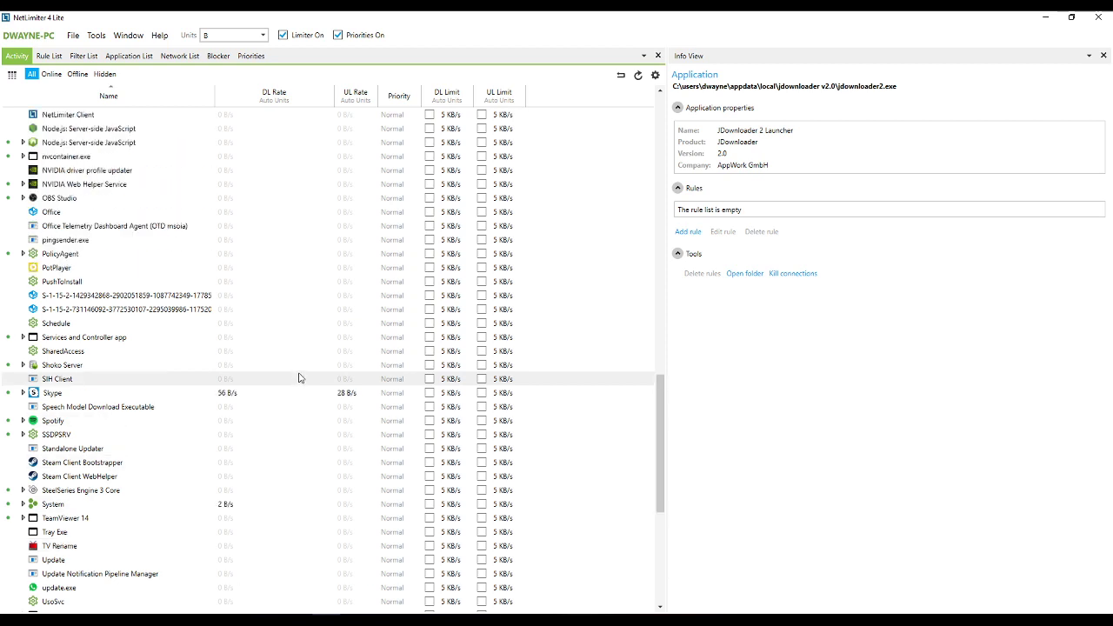
pyautogui.scroll(20, 300, 377)
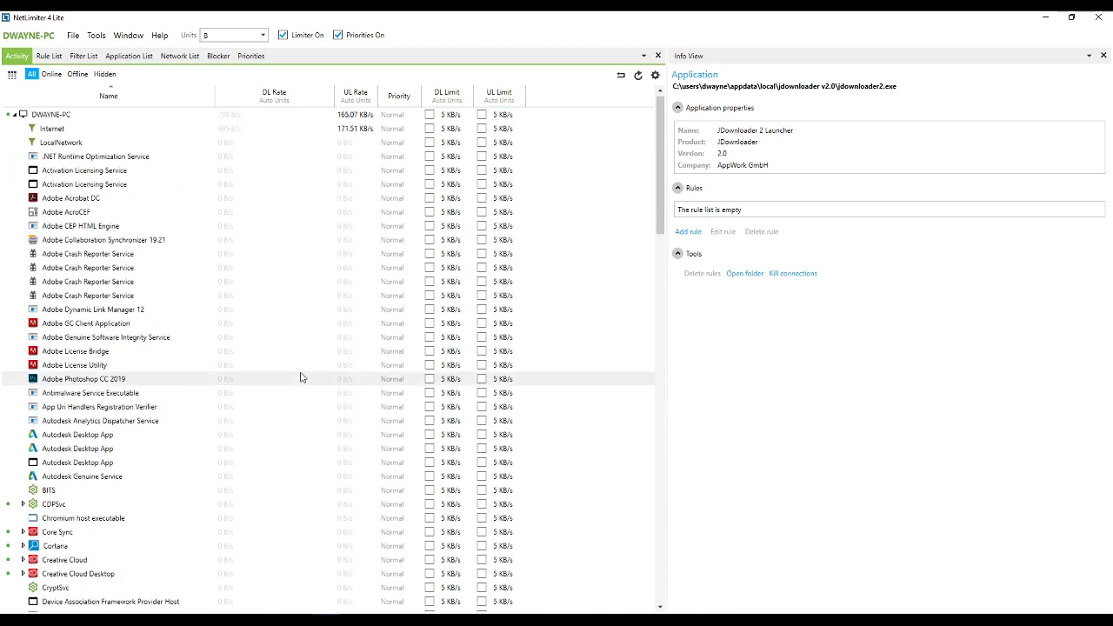
# Enable the 5 KB/s download limit for JDownloader 2 Launcher
pyautogui.scroll(-2, 300, 377)
pyautogui.scroll(2, 299, 379)
pyautogui.scroll(-2, 299, 380)
pyautogui.scroll(-3, 299, 379)
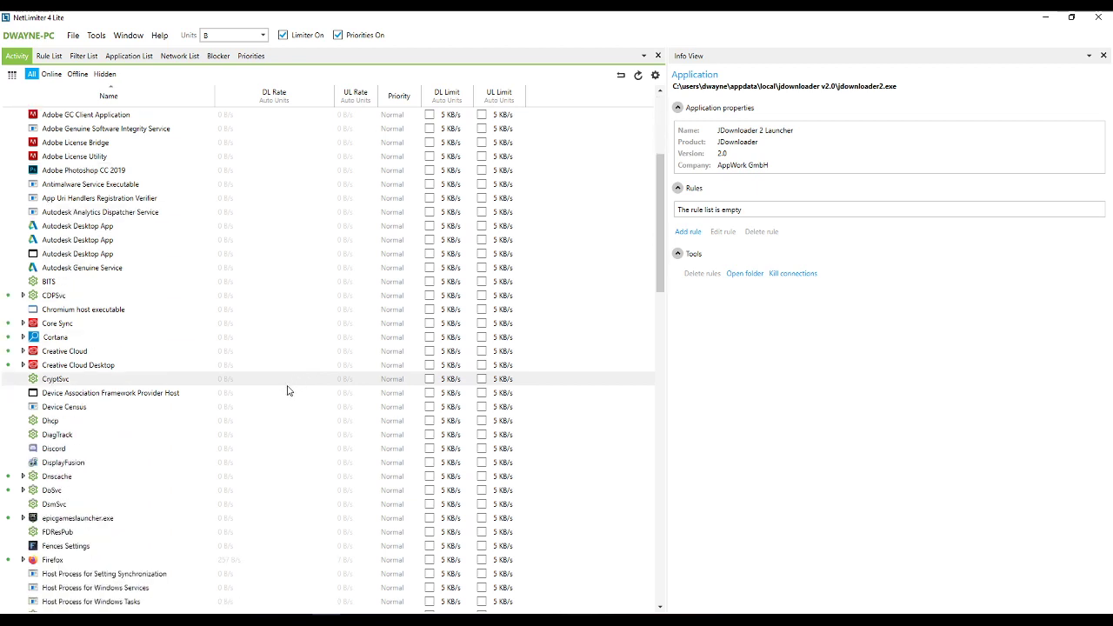
pyautogui.scroll(-5, 98, 470)
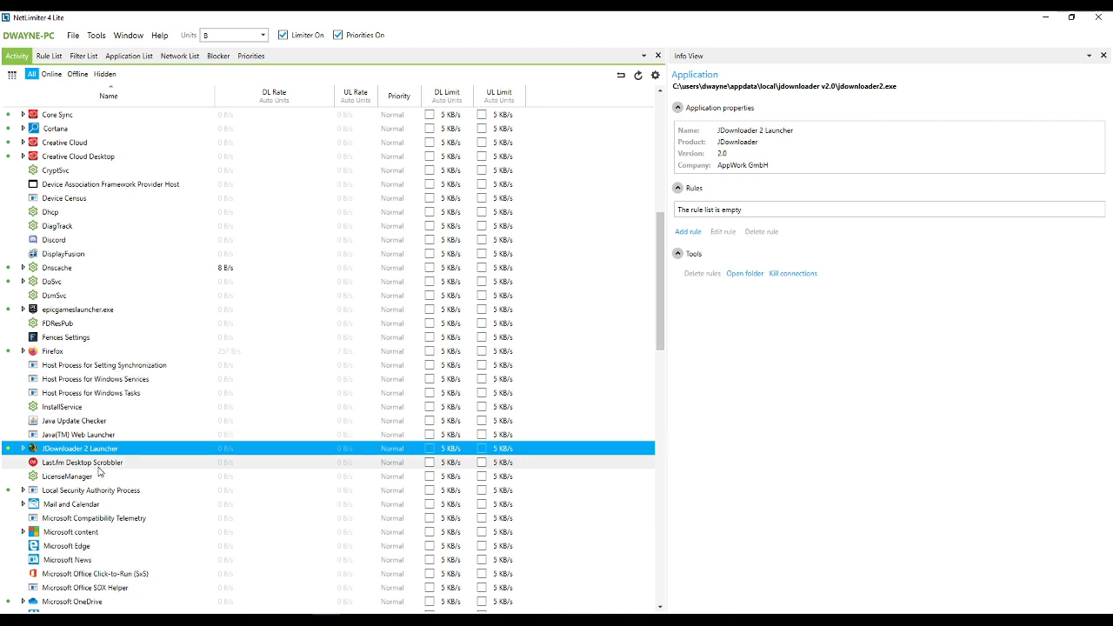
pyautogui.click(429, 450)
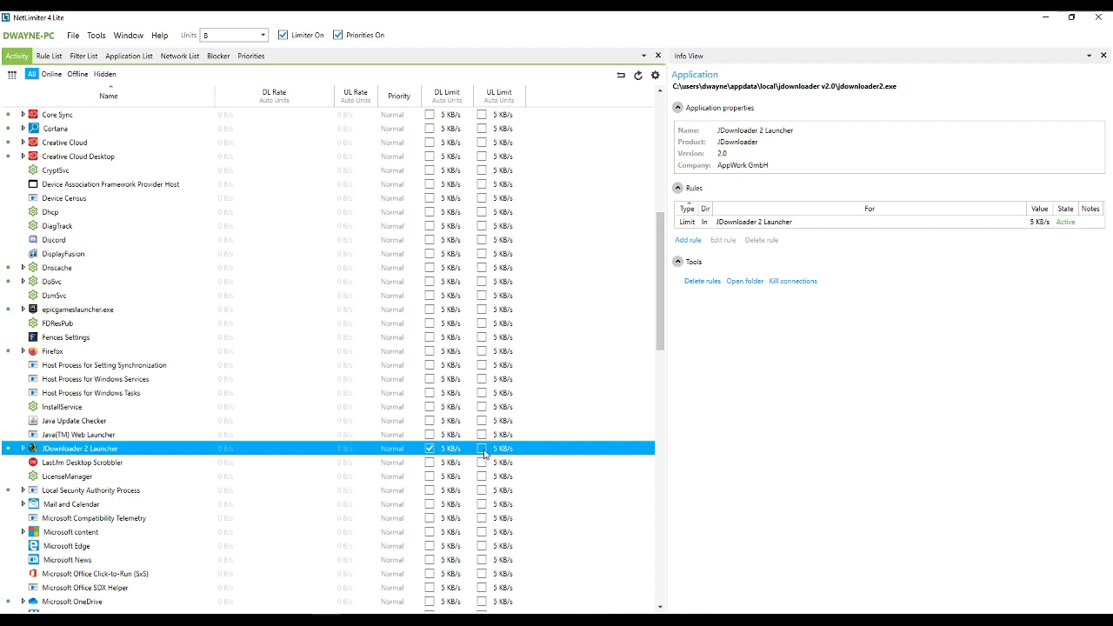
# Enable the 5 KB/s upload limit for JDownloader 2 Launcher
pyautogui.click(483, 451)
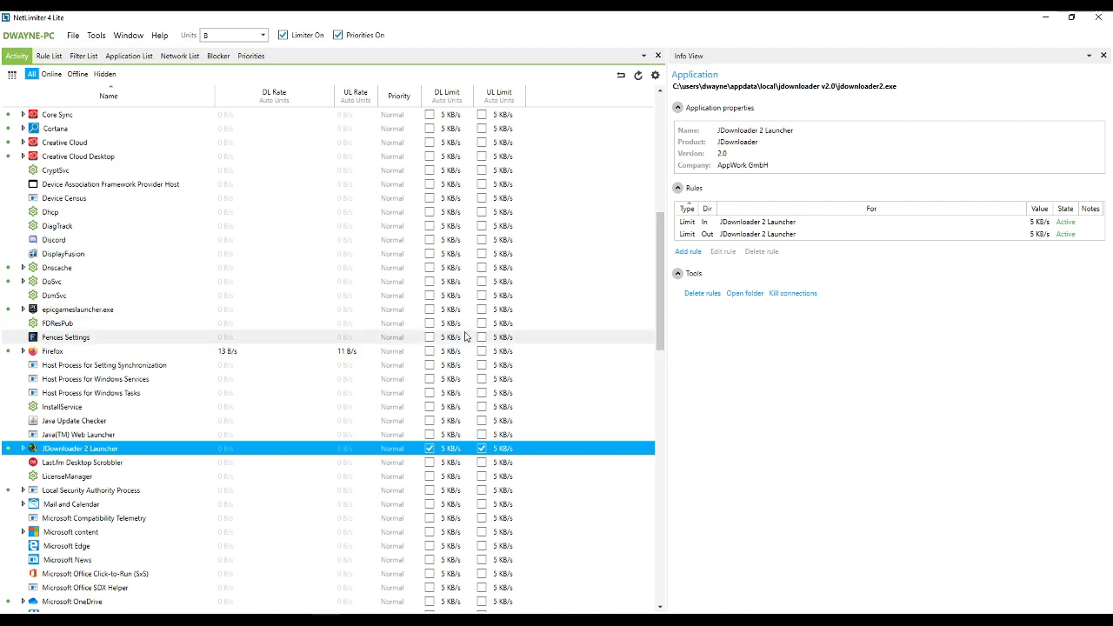
pyautogui.scroll(-1, 461, 333)
pyautogui.scroll(2, 465, 336)
pyautogui.scroll(-5, 466, 336)
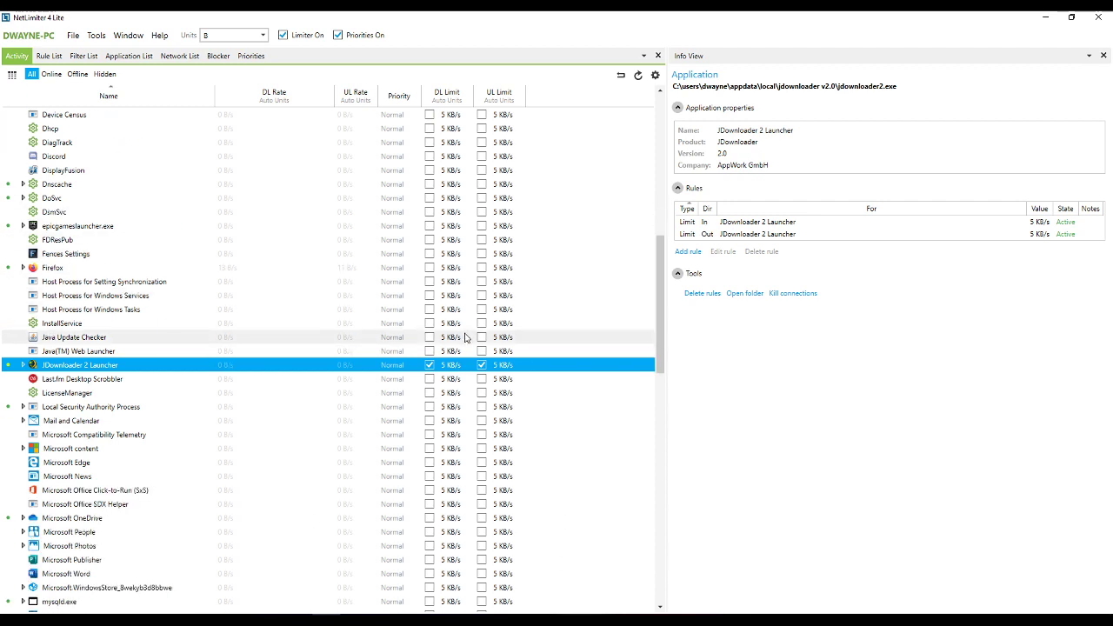
pyautogui.scroll(2, 465, 337)
pyautogui.scroll(12, 465, 337)
pyautogui.scroll(-12, 466, 365)
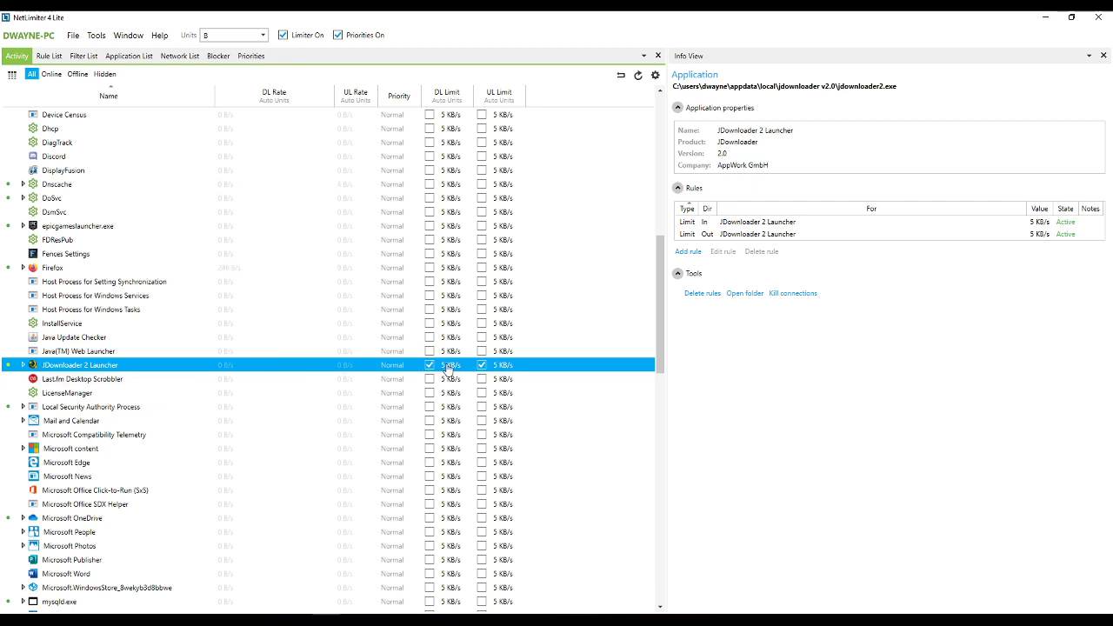
# Set JDownloader 2 Launcher's incoming limit rule to 2 MB/s
pyautogui.click(449, 368)
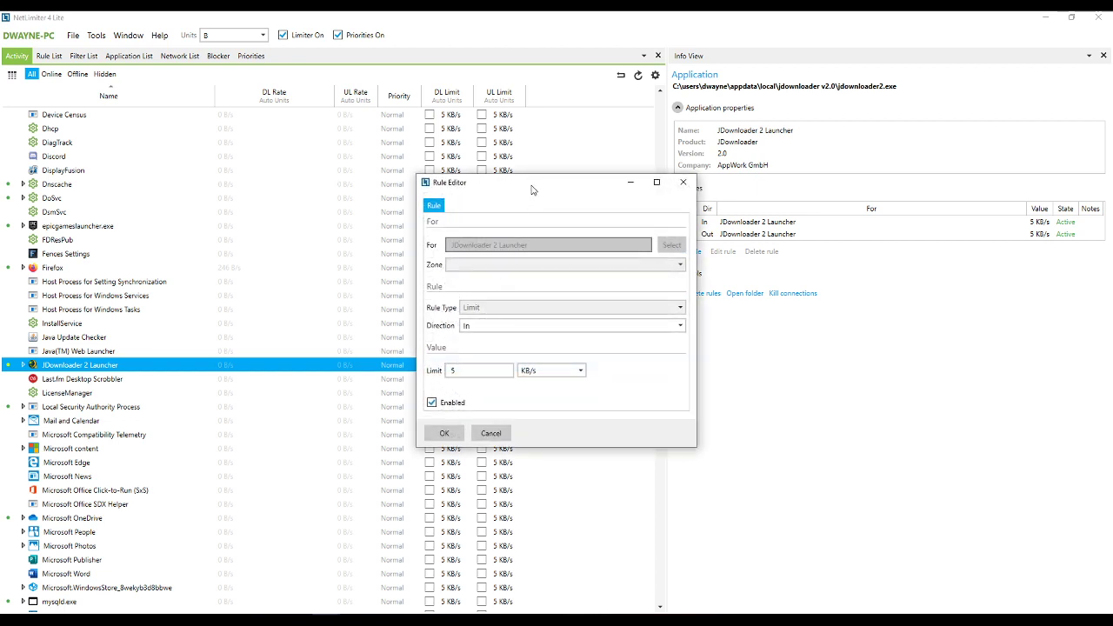
pyautogui.moveTo(605, 189); pyautogui.dragTo(795, 189)
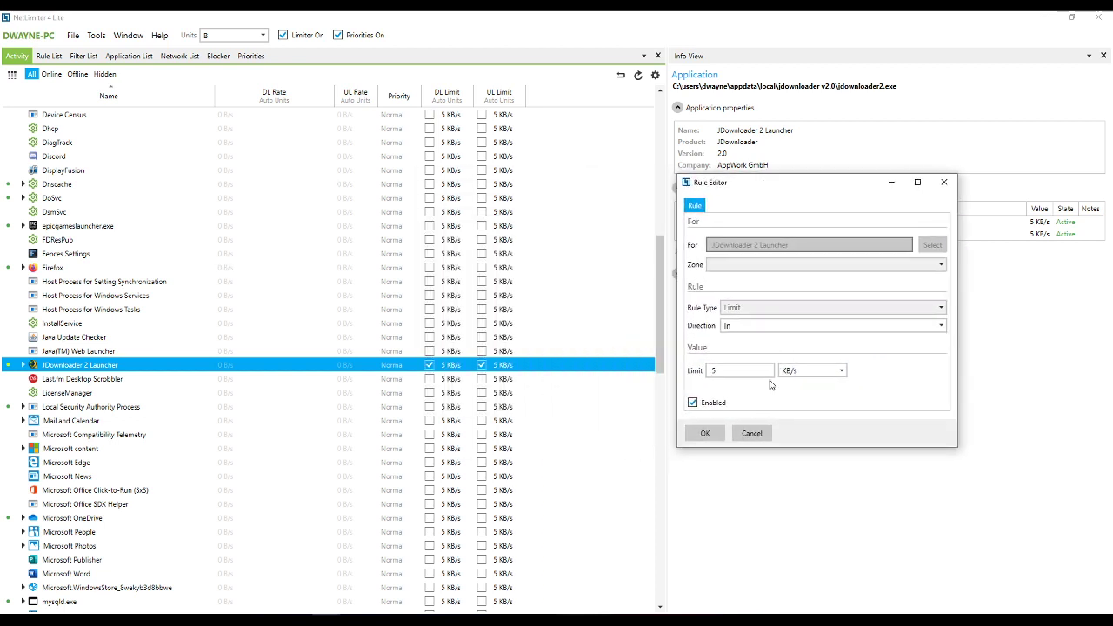
pyautogui.click(820, 371)
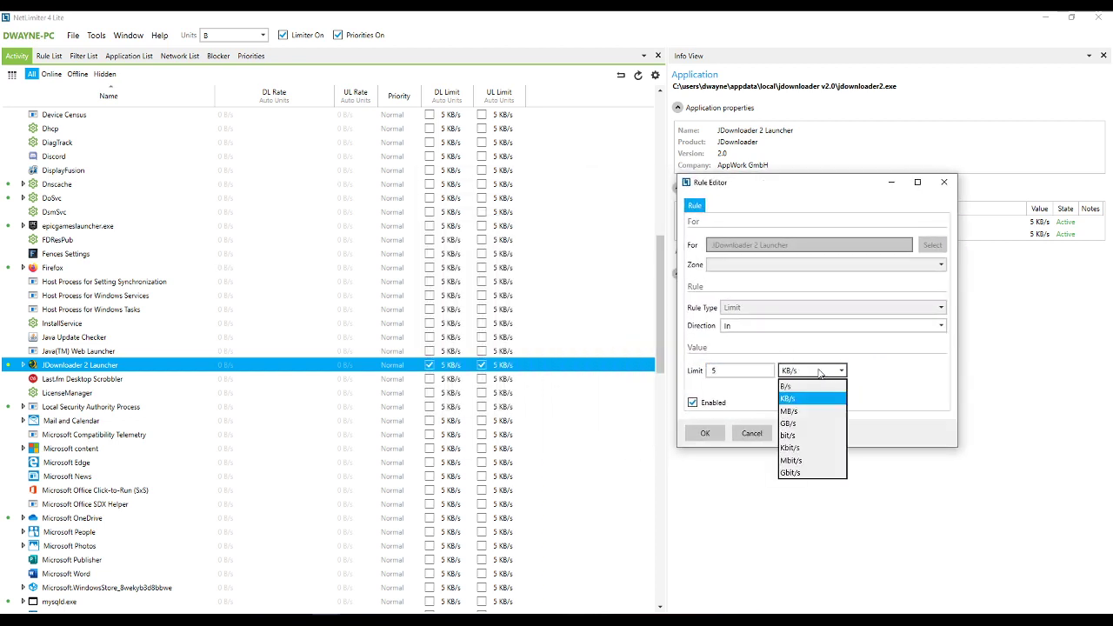
pyautogui.click(807, 412)
pyautogui.moveTo(741, 370); pyautogui.dragTo(688, 379)
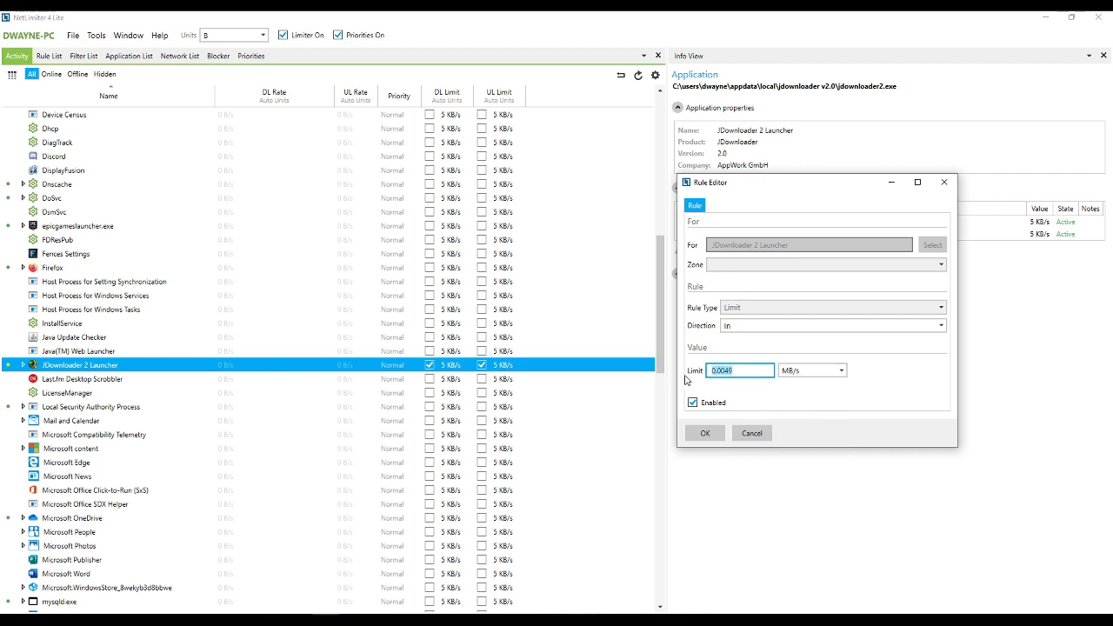
pyautogui.write('2')
pyautogui.click(705, 433)
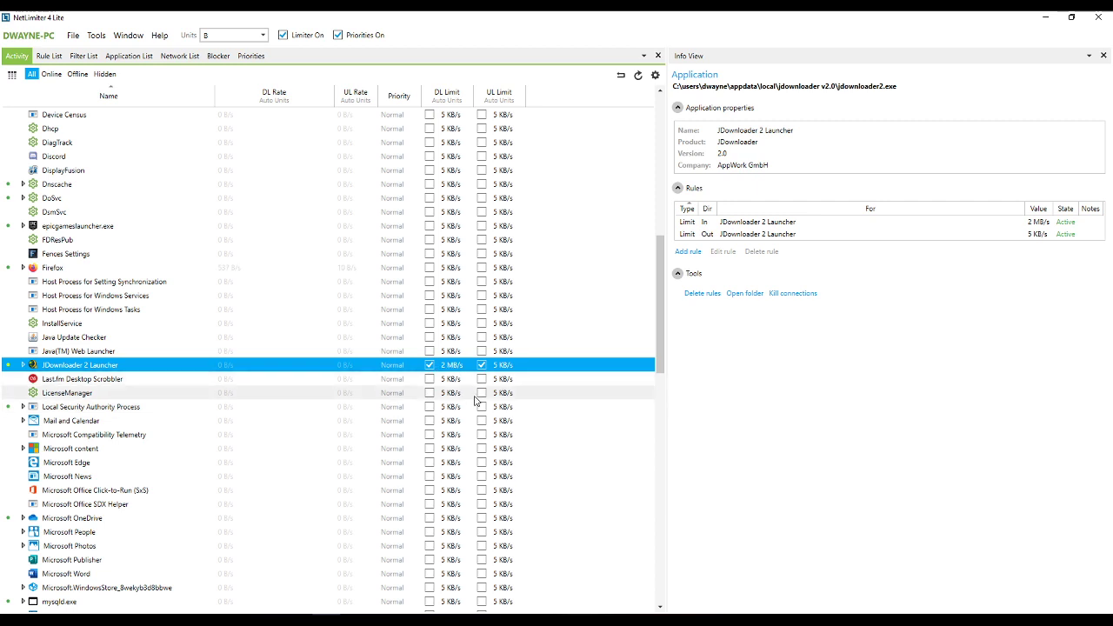
# Check the computer's overall Internet rates in the activity list and return to JDownloader 2 Launcher
pyautogui.scroll(11, 476, 397)
pyautogui.scroll(1, 476, 396)
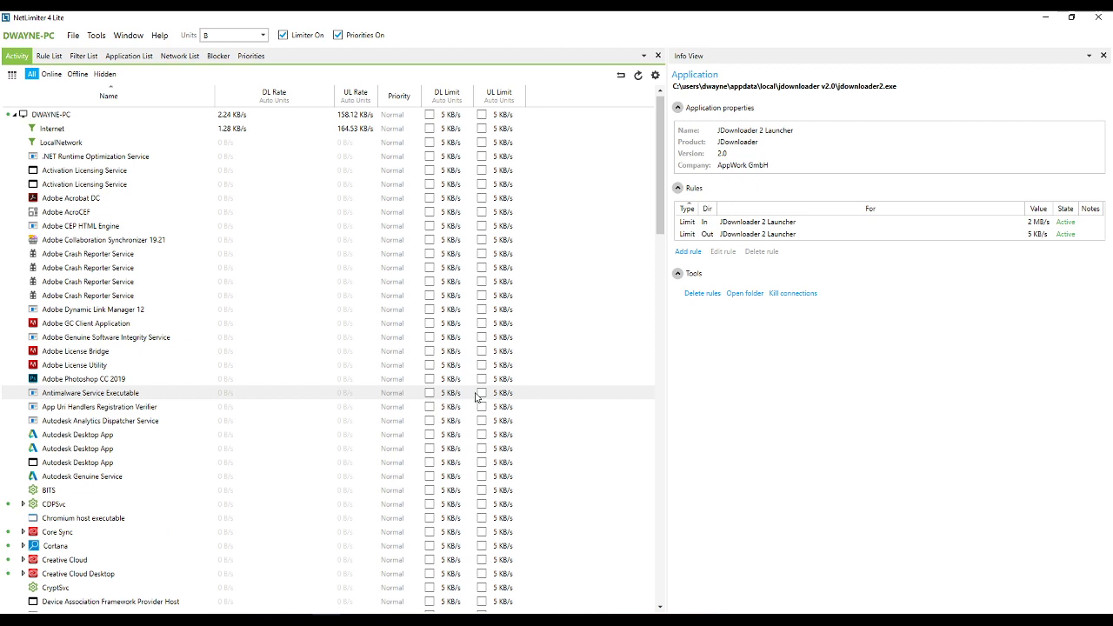
pyautogui.scroll(-12, 477, 397)
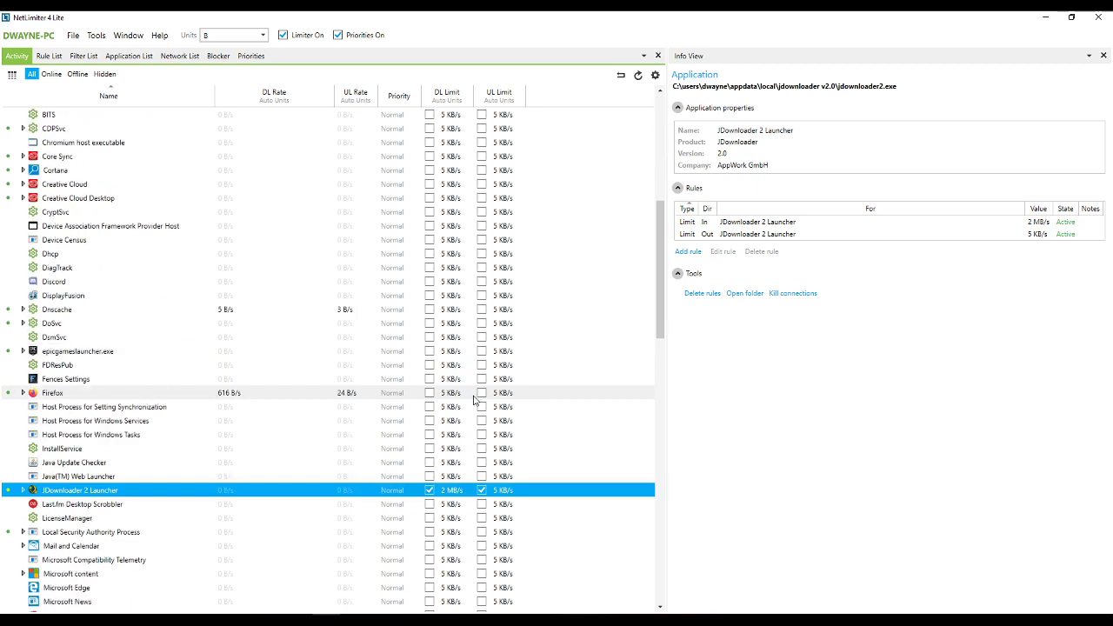
# Set JDownloader 2 Launcher's download limit to 5 KB/s and disable both its download and upload limits
pyautogui.click(429, 323)
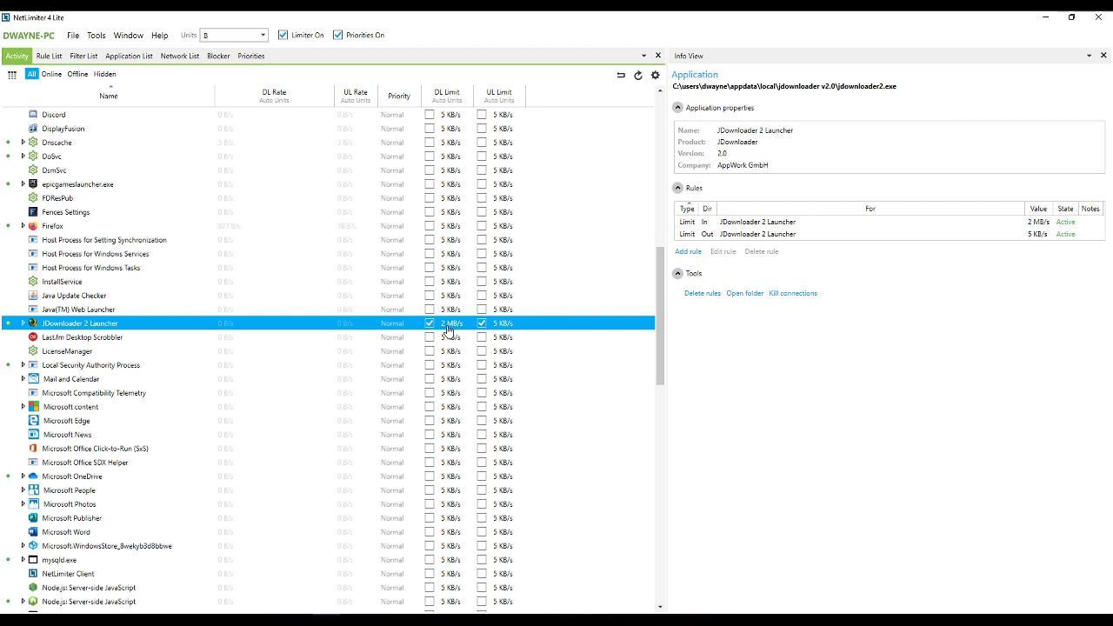
pyautogui.click(447, 326)
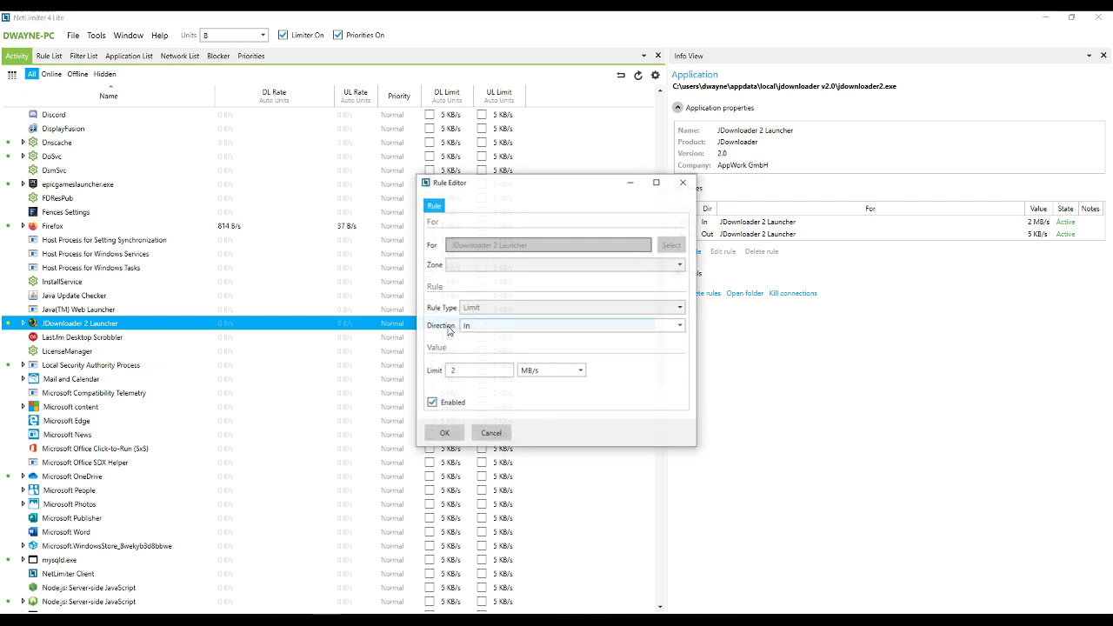
pyautogui.click(534, 372)
pyautogui.click(532, 405)
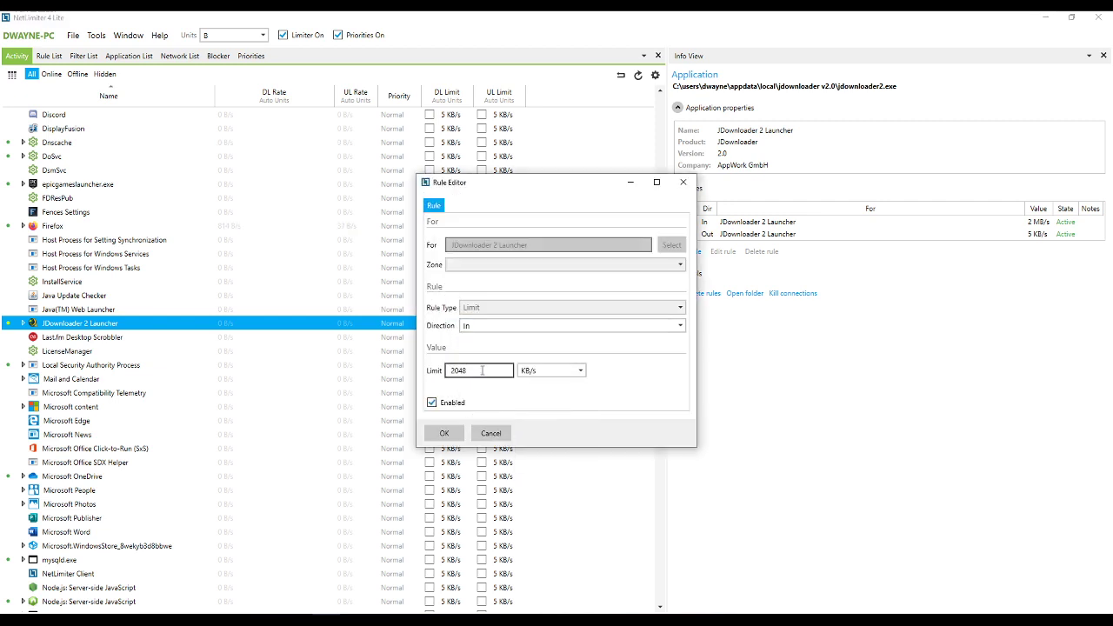
pyautogui.doubleClick(482, 370)
pyautogui.write('5')
pyautogui.click(439, 434)
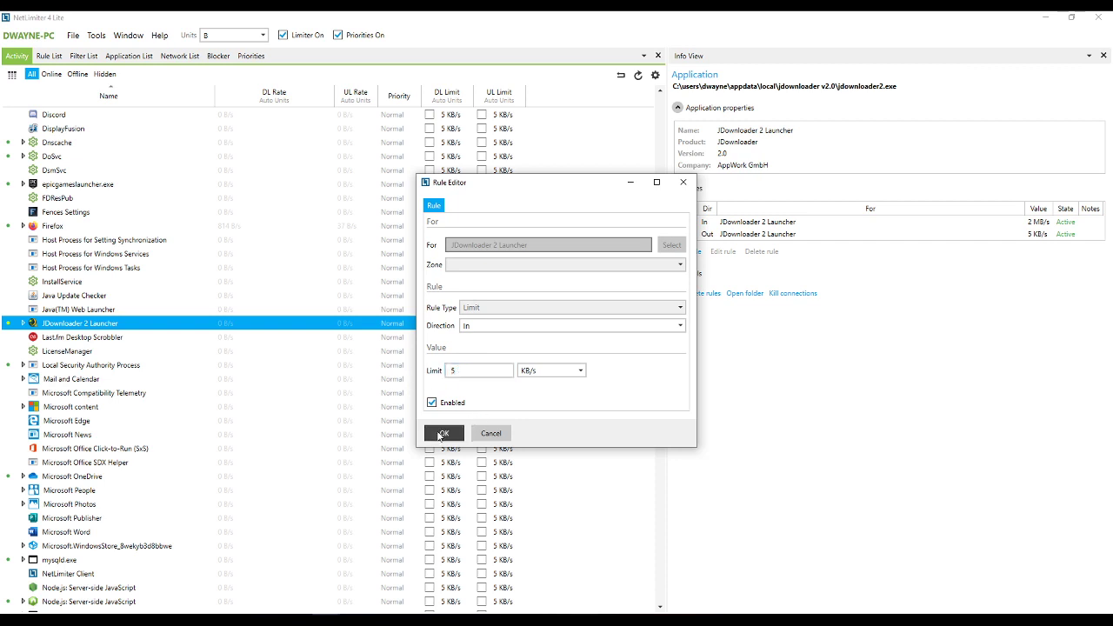
pyautogui.click(430, 324)
pyautogui.click(482, 324)
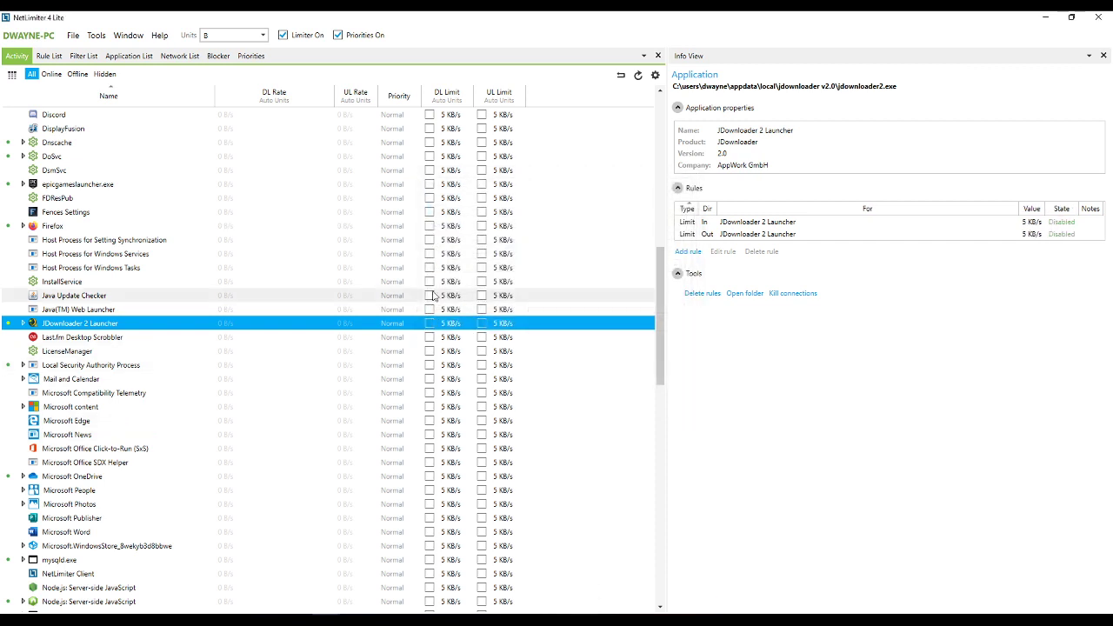
# Review the activity list from the computer's overall rates to its last entries and view the package properties of Your Phone
pyautogui.scroll(1, 273, 266)
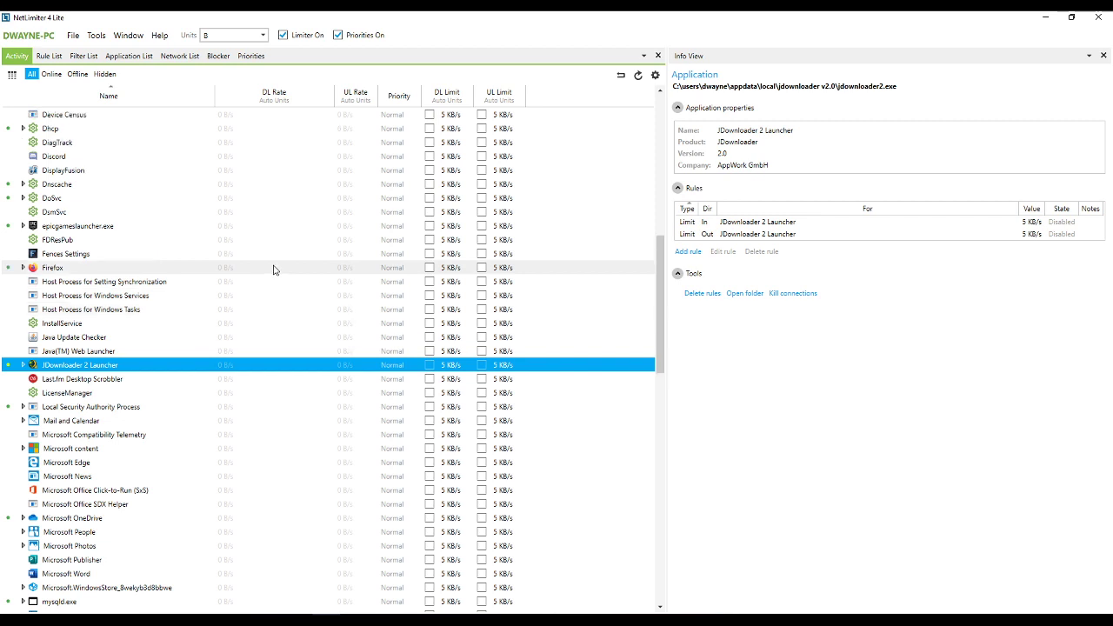
pyautogui.scroll(12, 273, 268)
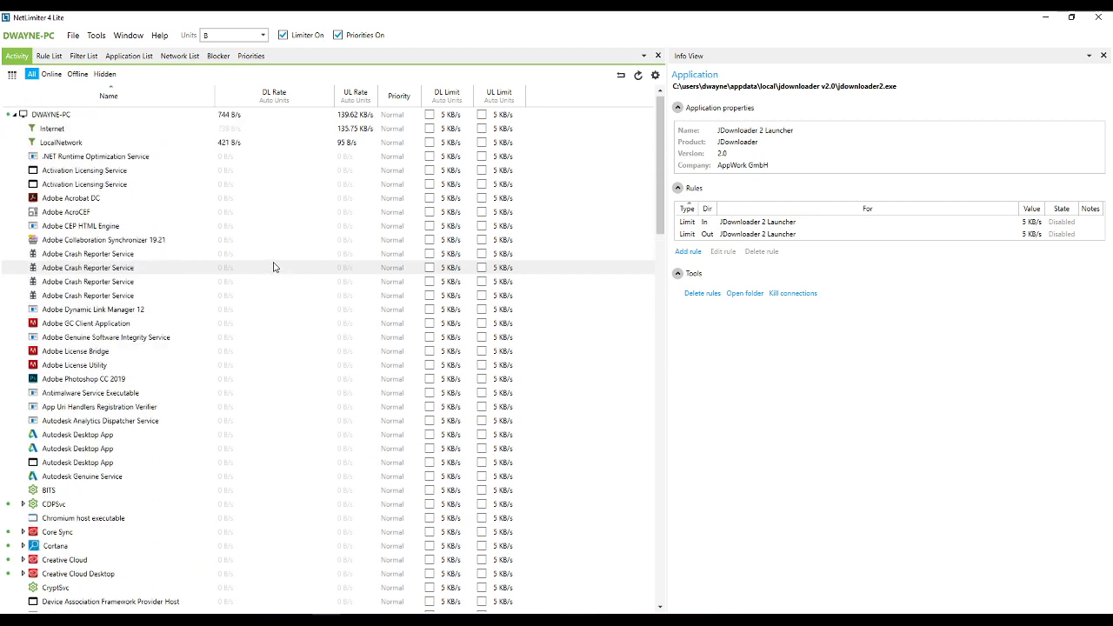
pyautogui.scroll(-20, 273, 267)
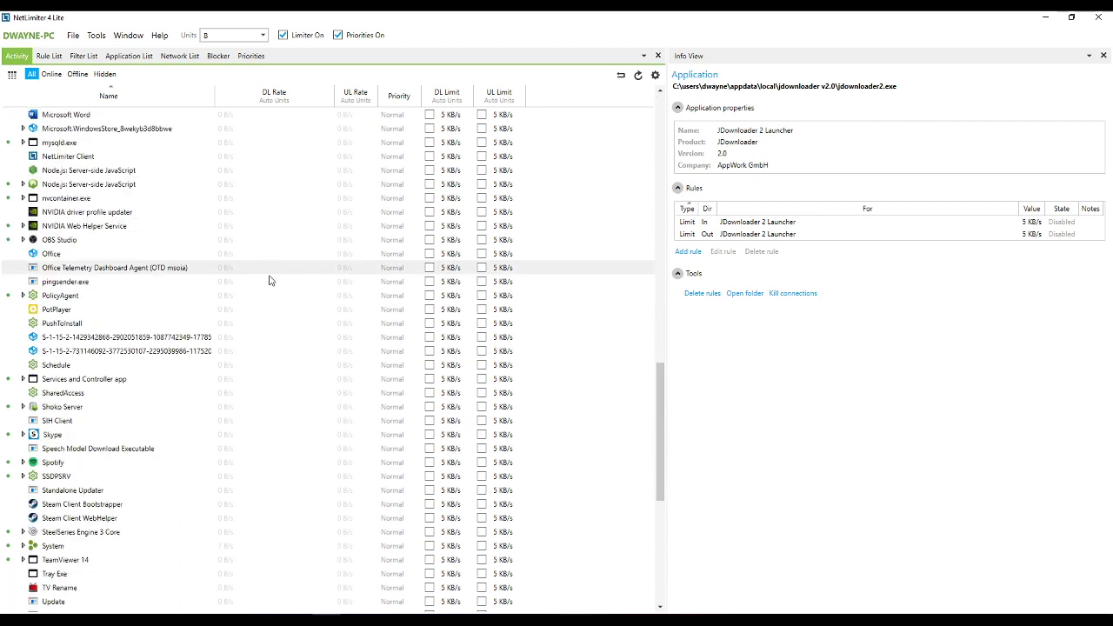
pyautogui.scroll(-9, 269, 280)
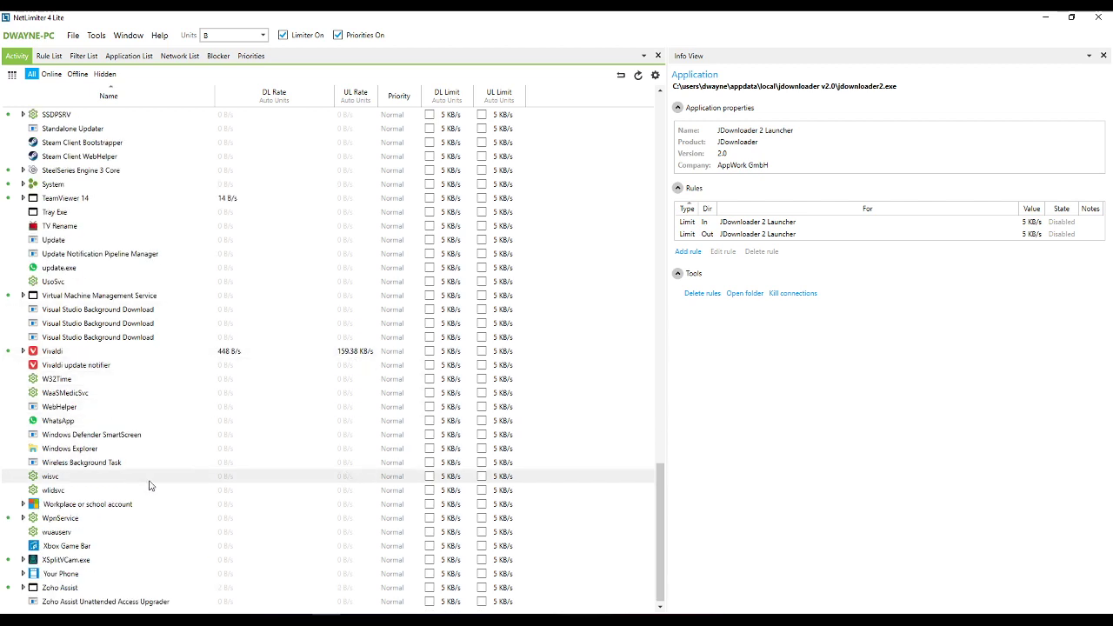
pyautogui.click(60, 577)
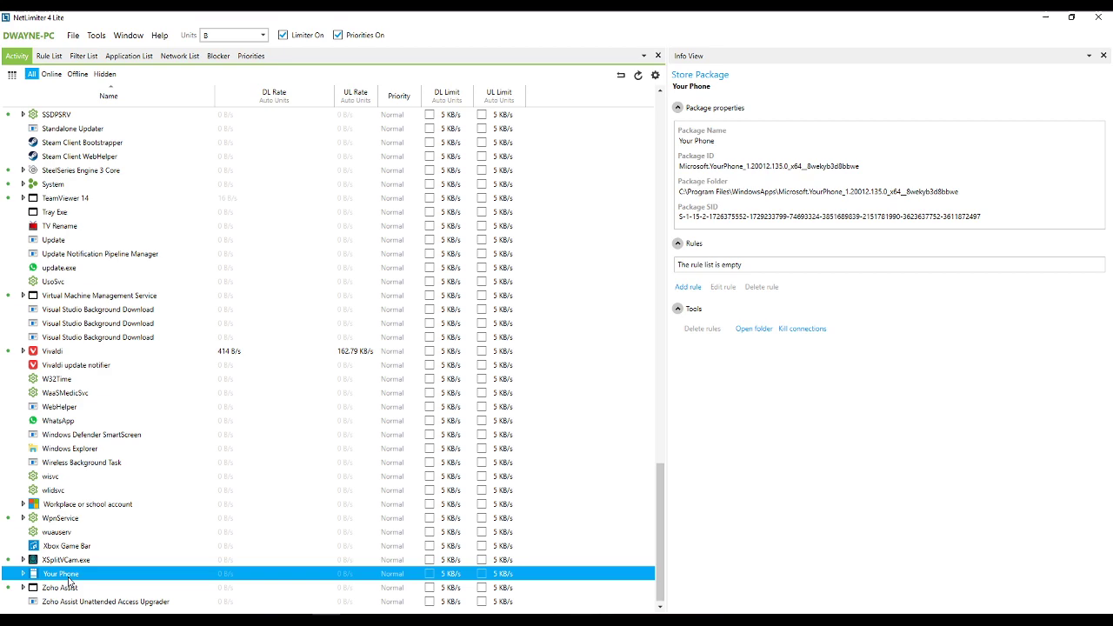
# Examine the list of all applications NetLimiter has recorded, including their descriptions and executable file names
pyautogui.click(127, 56)
pyautogui.scroll(-5, 139, 308)
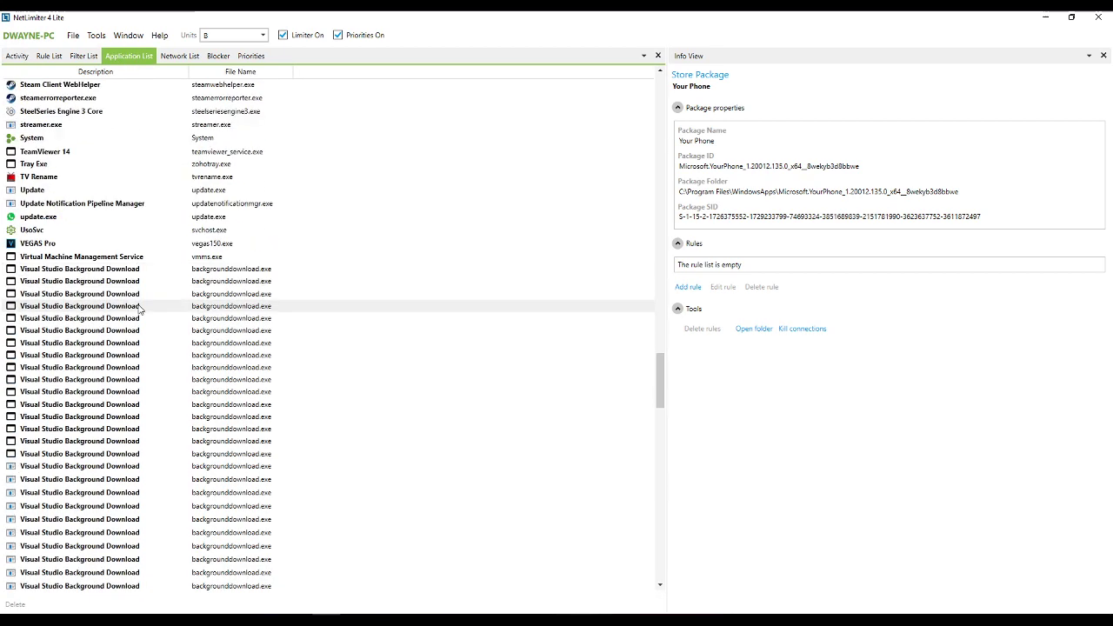
pyautogui.scroll(-8, 156, 307)
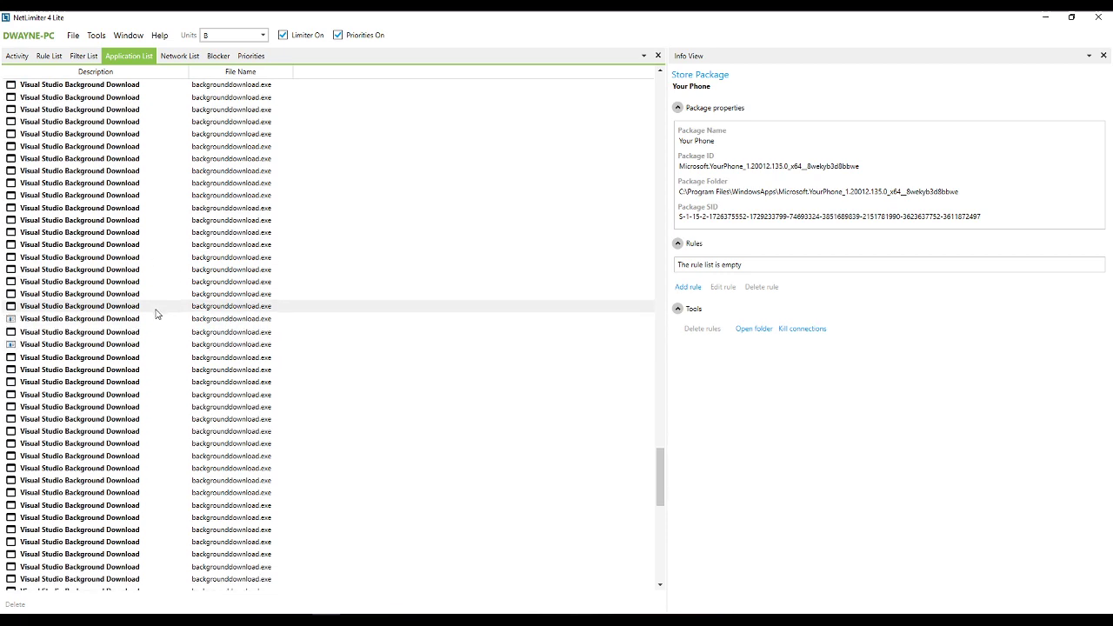
pyautogui.scroll(-12, 157, 313)
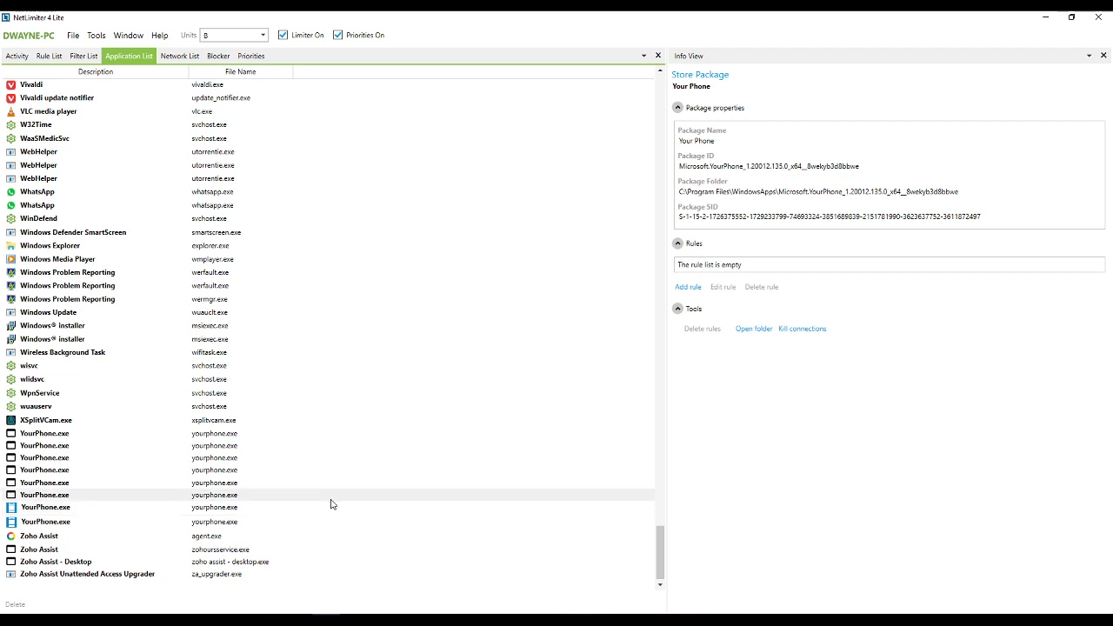
pyautogui.scroll(1, 343, 502)
pyautogui.scroll(-1, 344, 503)
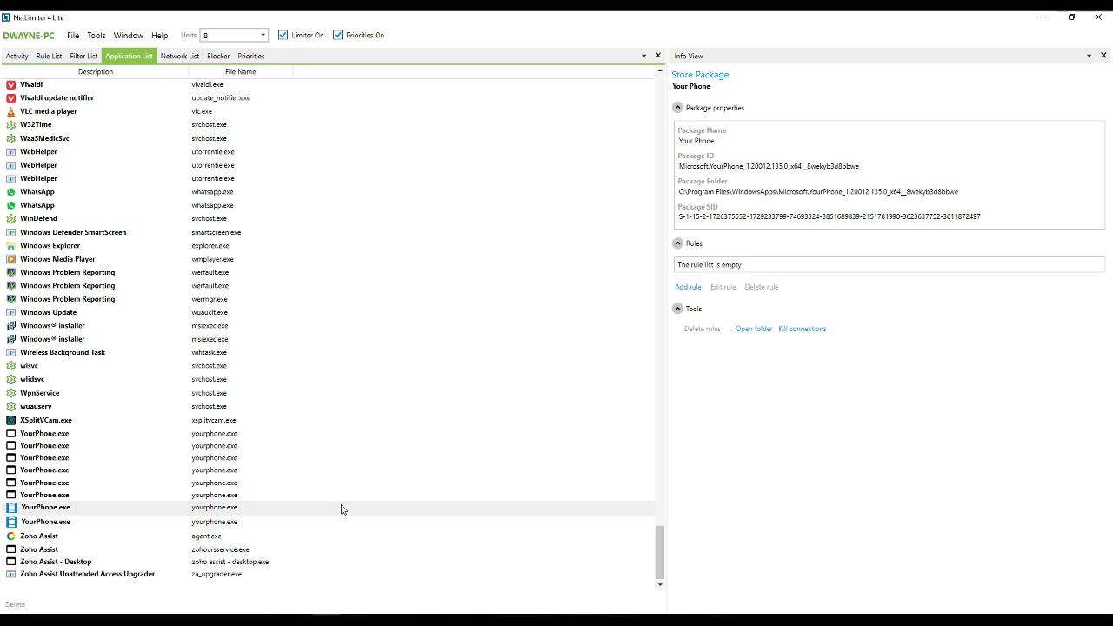
pyautogui.scroll(15, 341, 507)
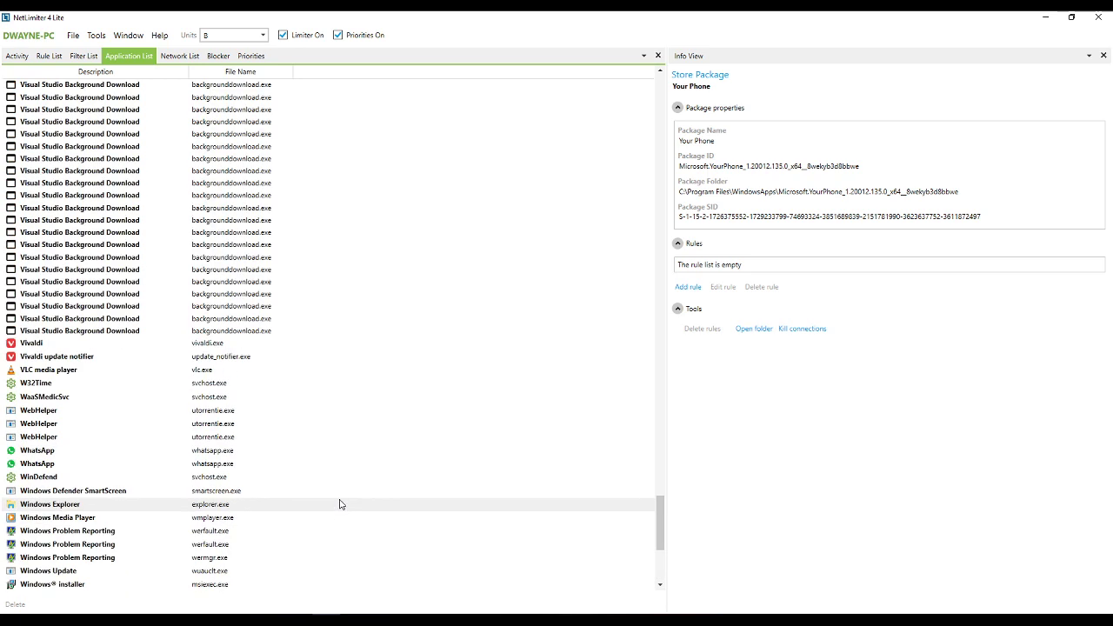
pyautogui.scroll(10, 341, 504)
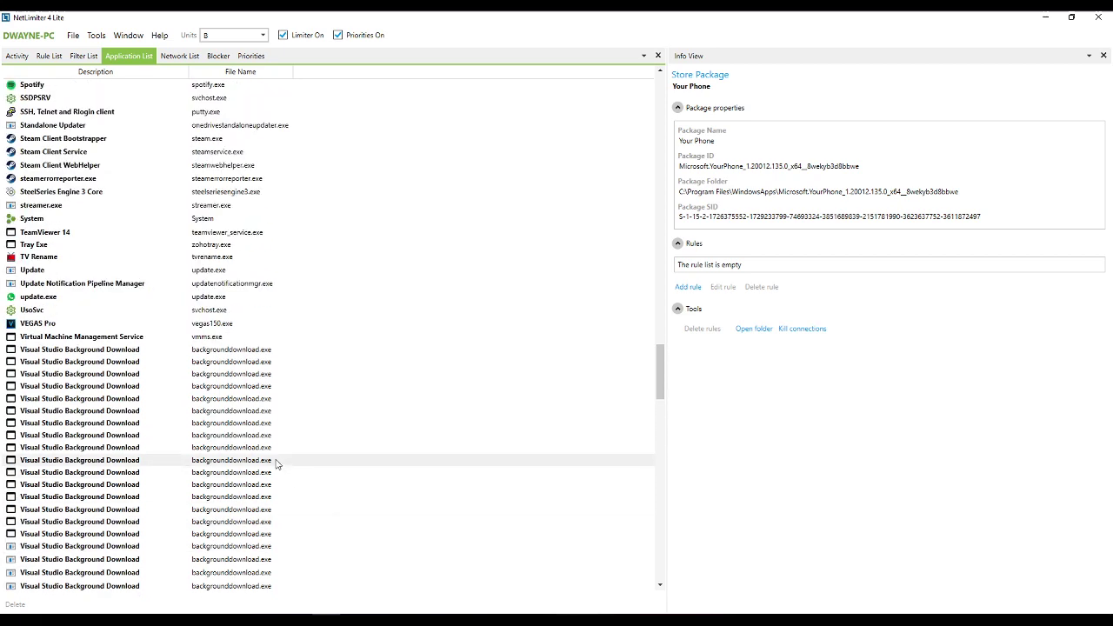
pyautogui.scroll(2, 273, 461)
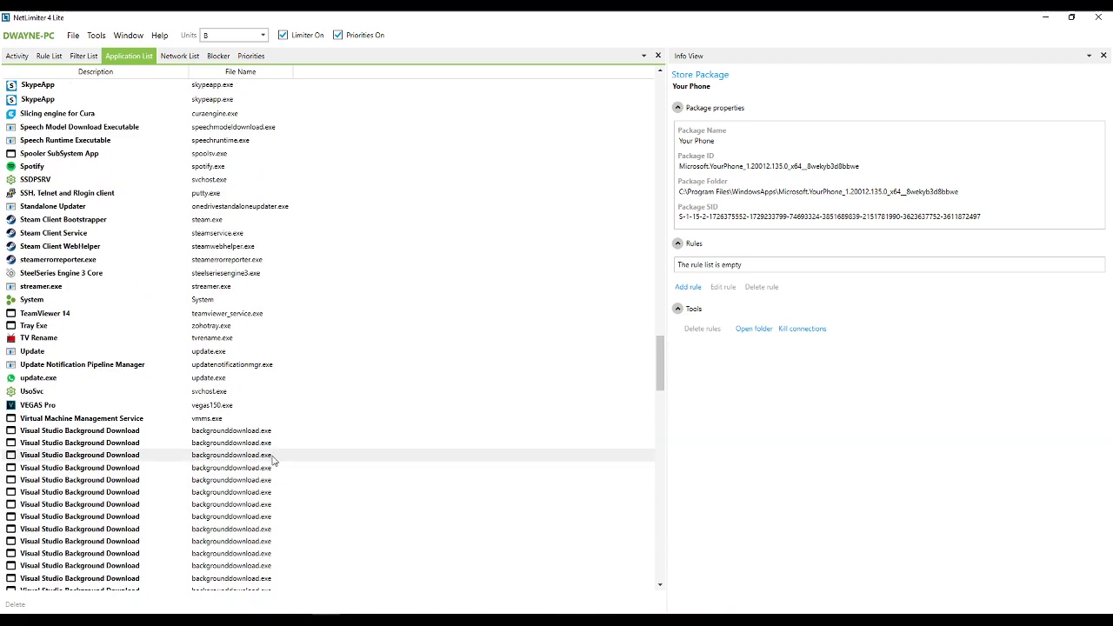
pyautogui.scroll(3, 274, 461)
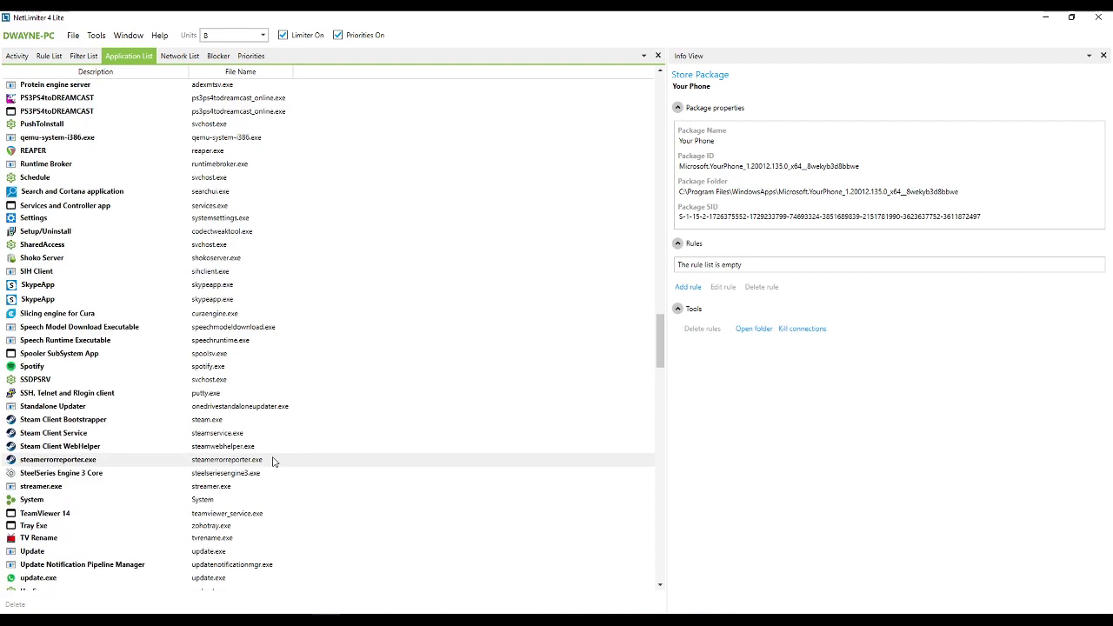
pyautogui.scroll(20, 273, 461)
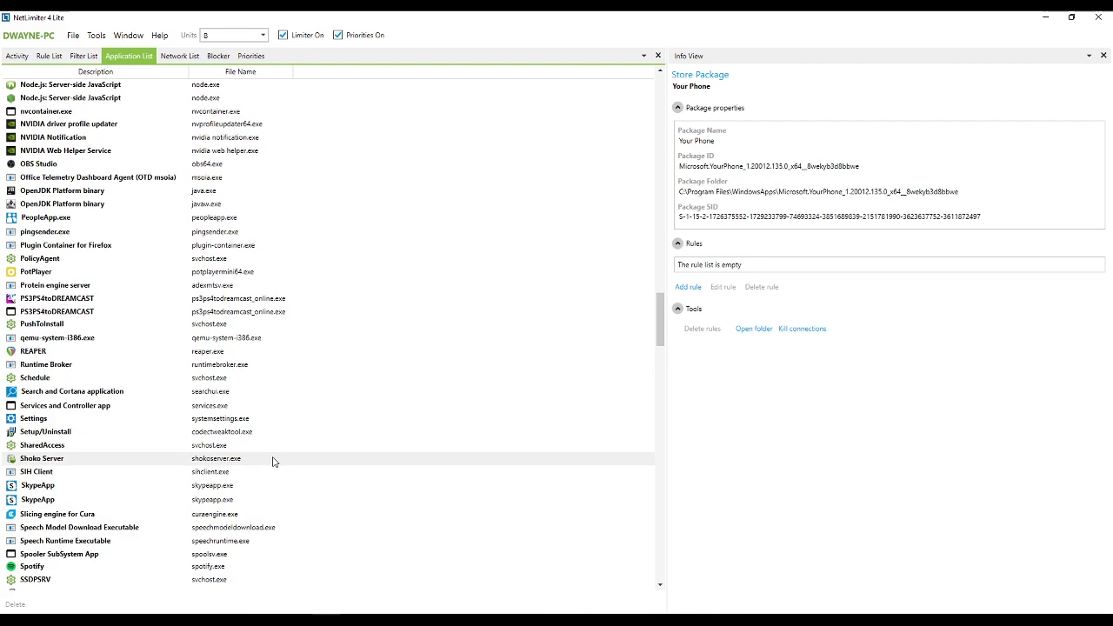
pyautogui.scroll(20, 273, 460)
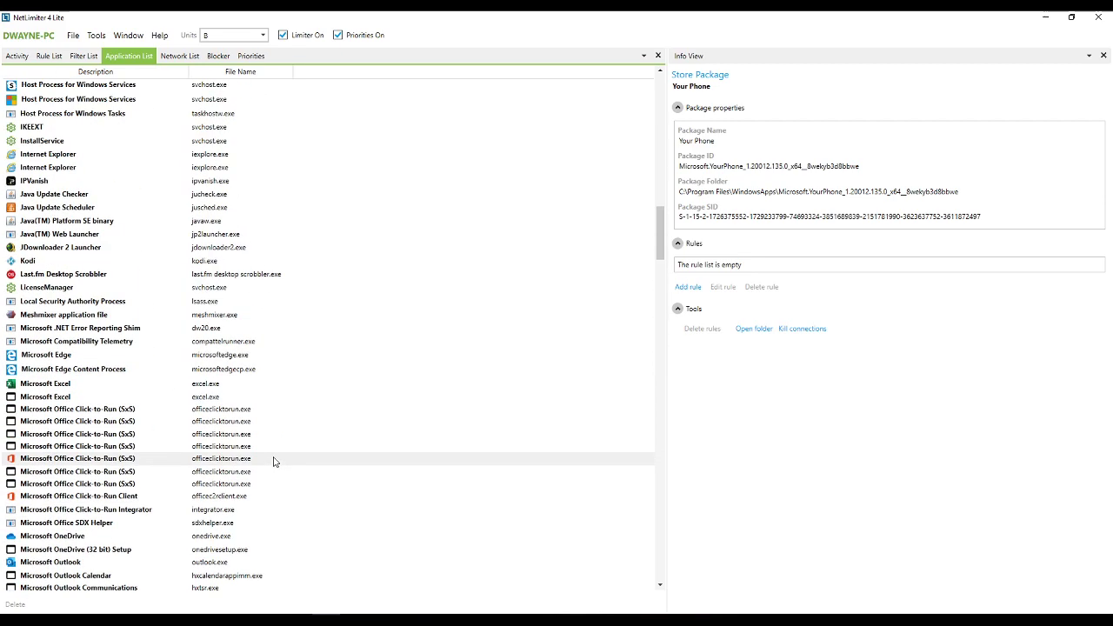
pyautogui.scroll(15, 273, 461)
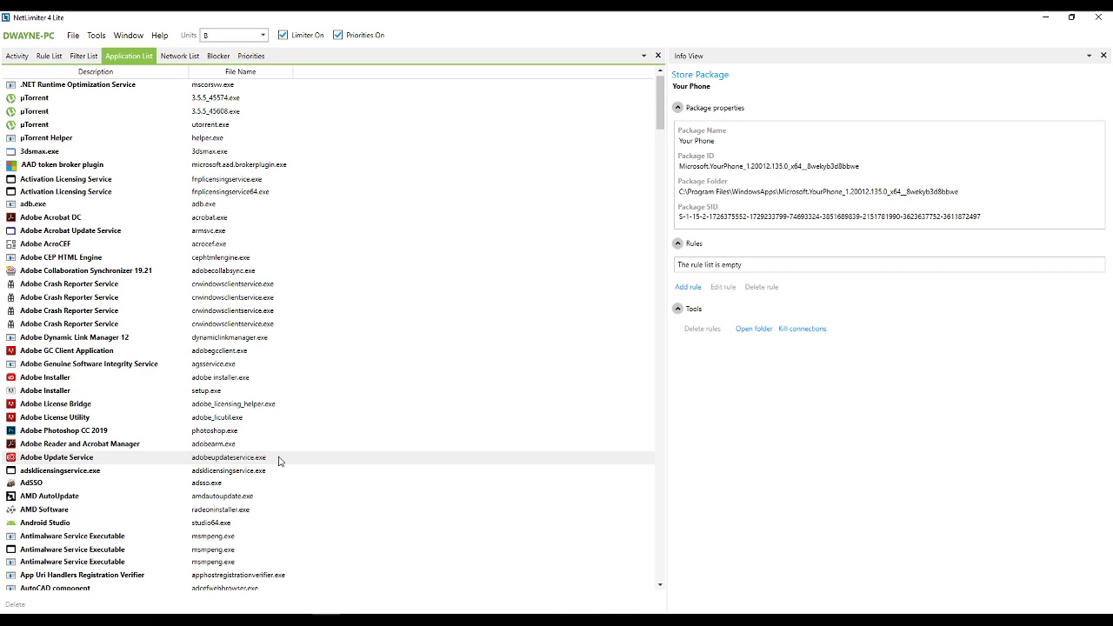
pyautogui.scroll(-3, 286, 430)
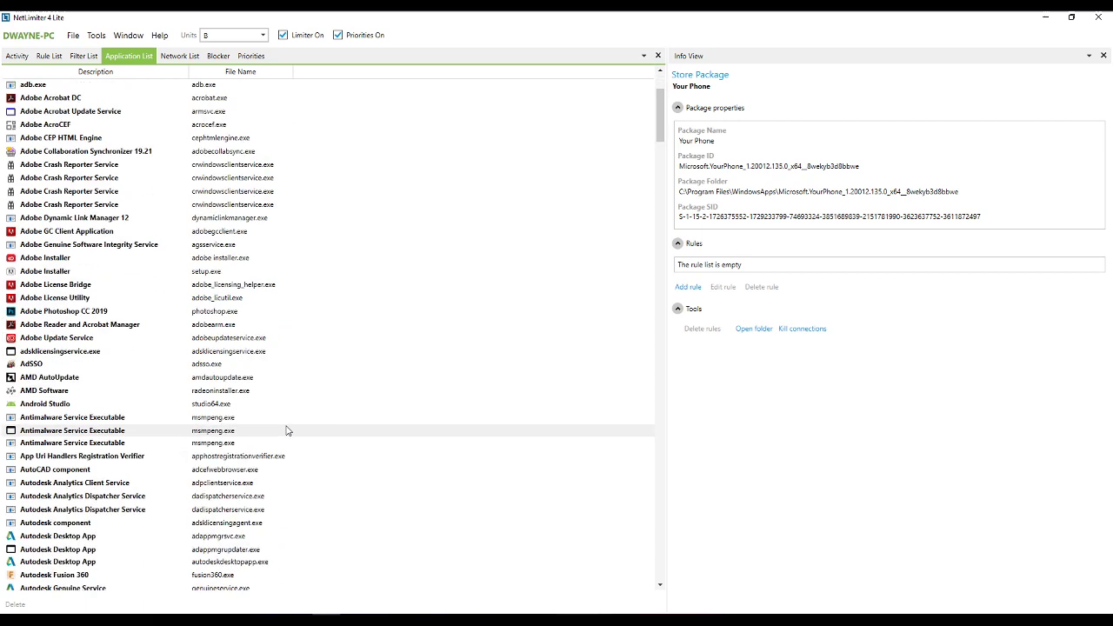
pyautogui.scroll(3, 288, 430)
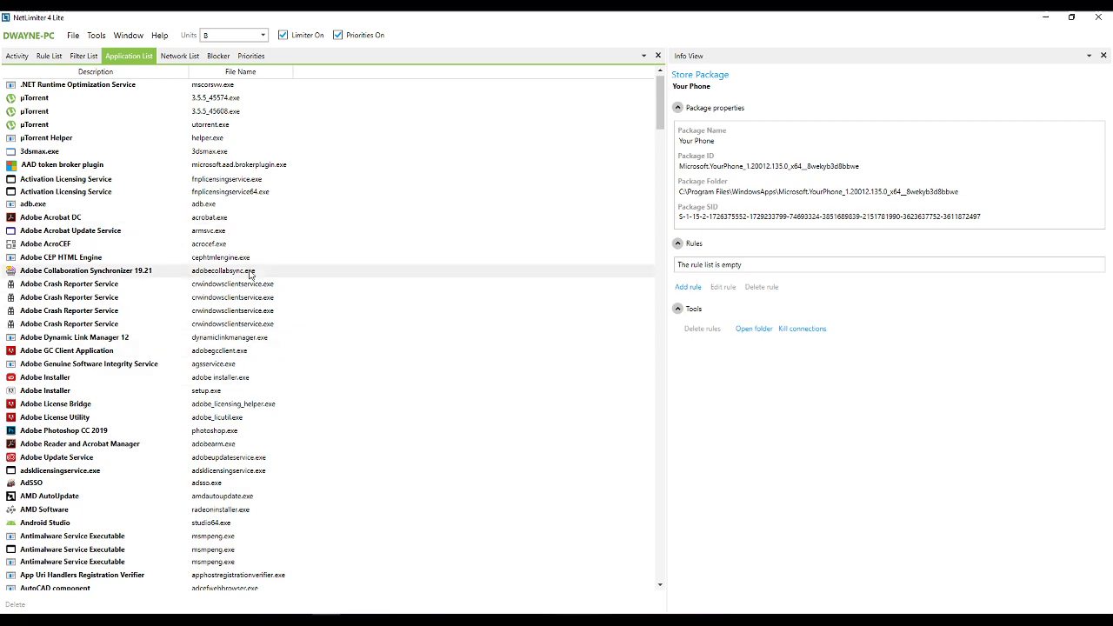
pyautogui.scroll(-8, 252, 452)
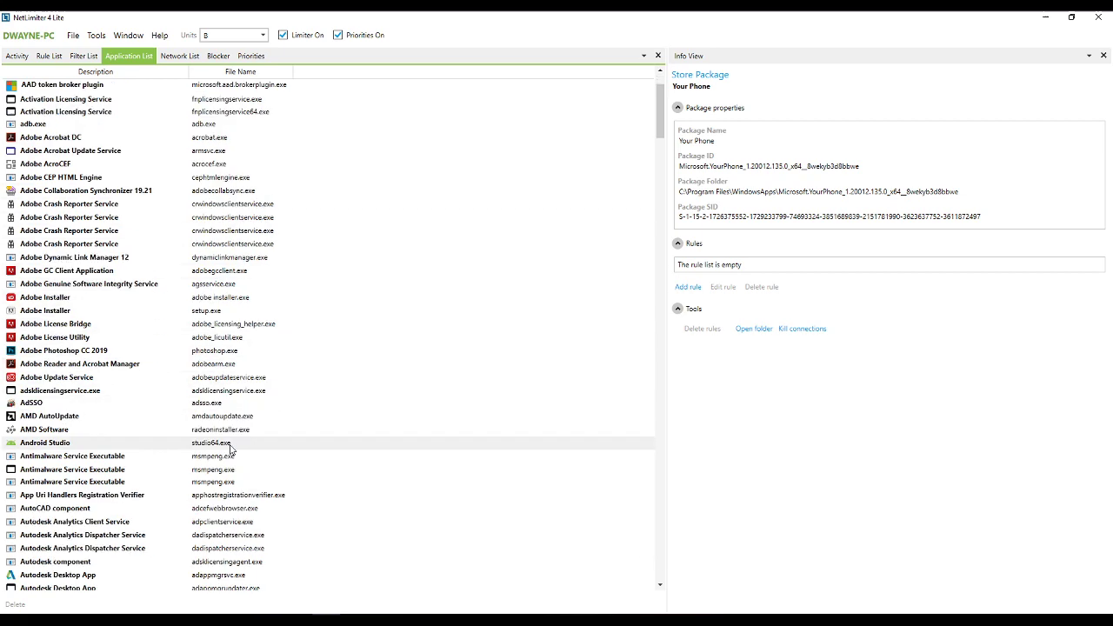
pyautogui.scroll(-18, 230, 449)
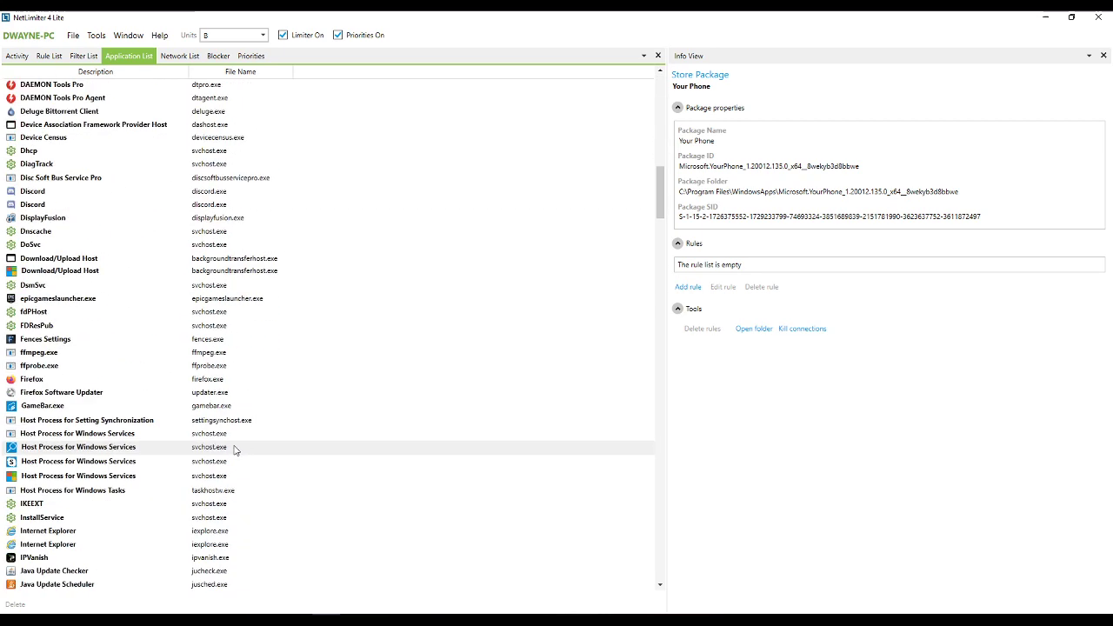
# Review the rule list with the JDownloader 2 Launcher limits and the list of available filters
pyautogui.scroll(20, 269, 430)
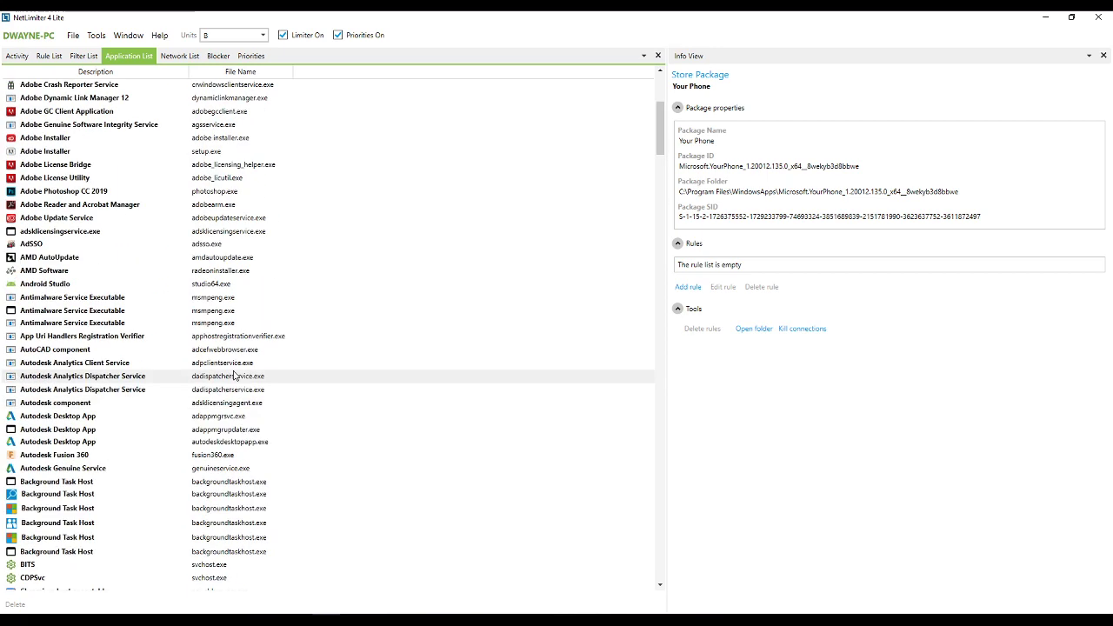
pyautogui.click(17, 57)
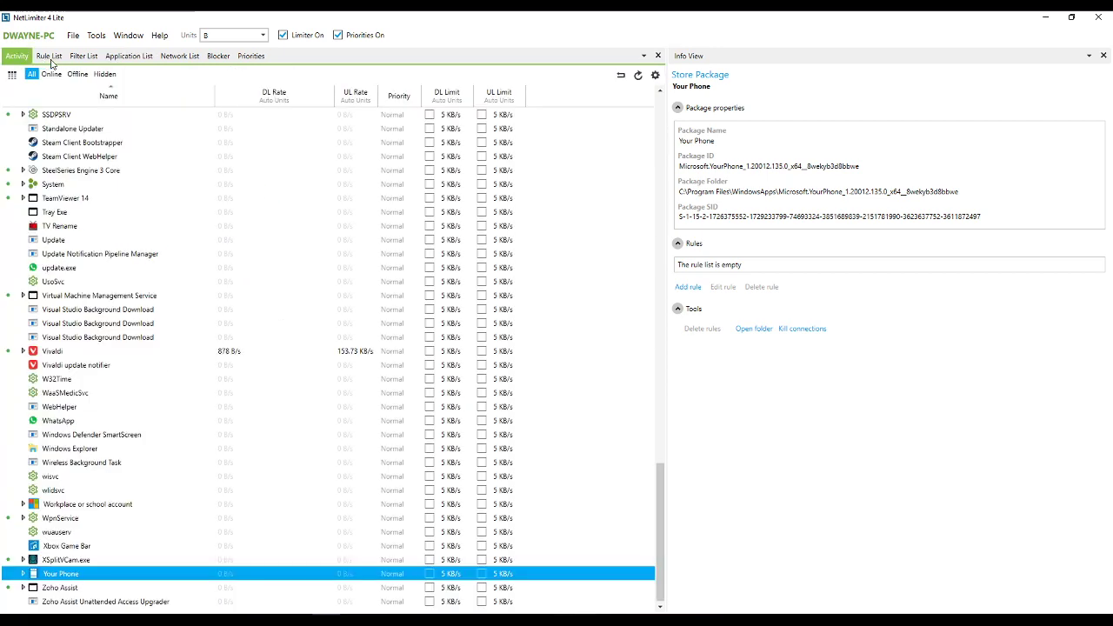
pyautogui.click(49, 58)
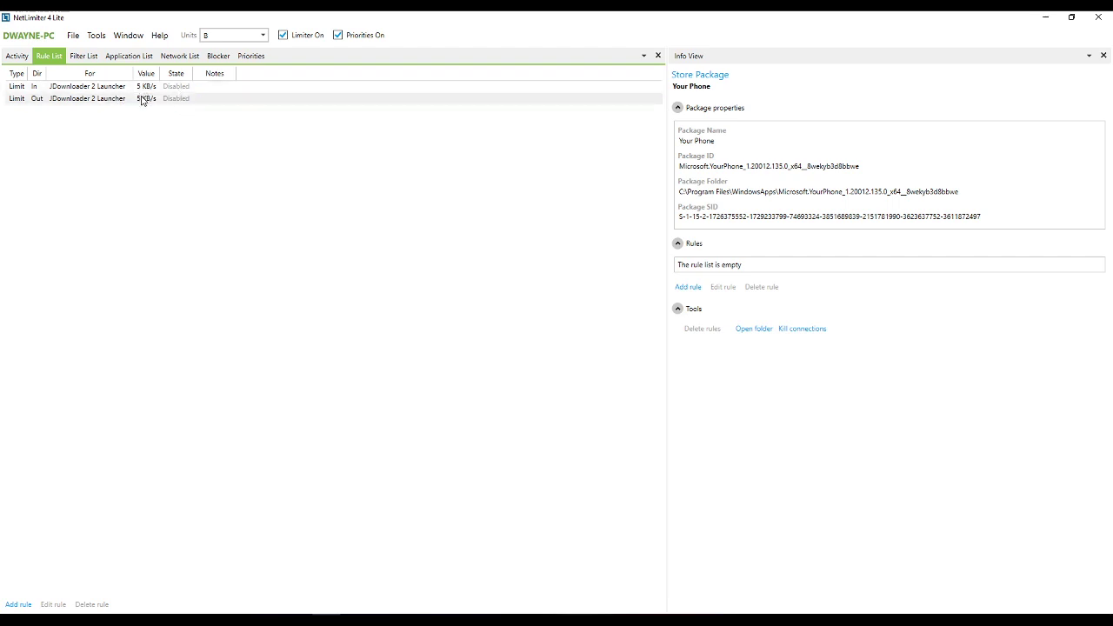
pyautogui.click(84, 58)
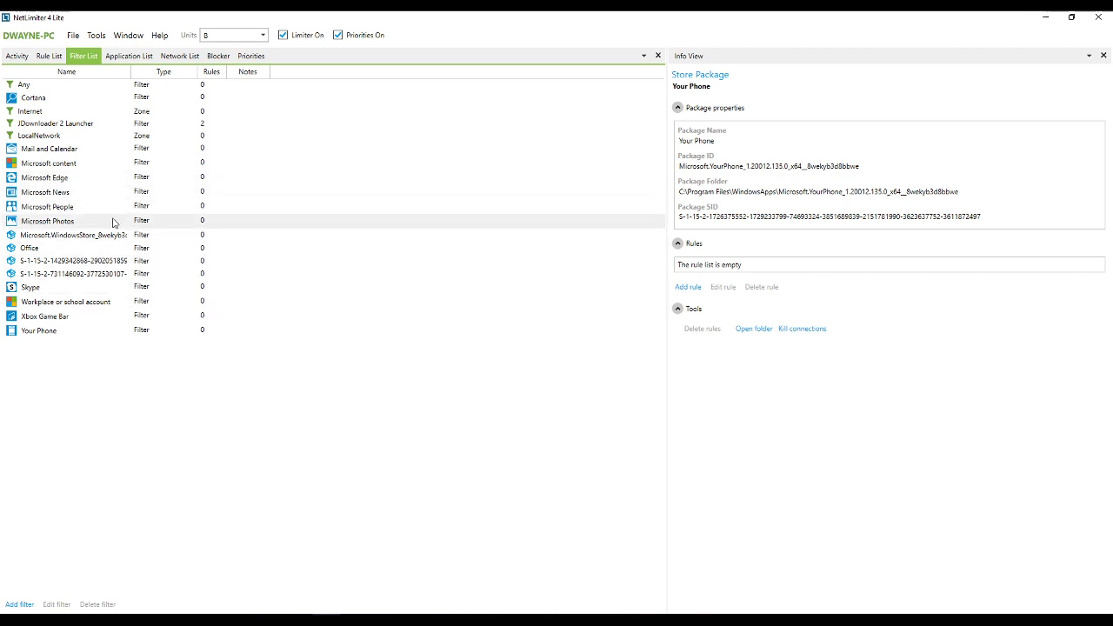
# Look through the network adapters, then view the blocker and bandwidth priority settings
pyautogui.click(175, 56)
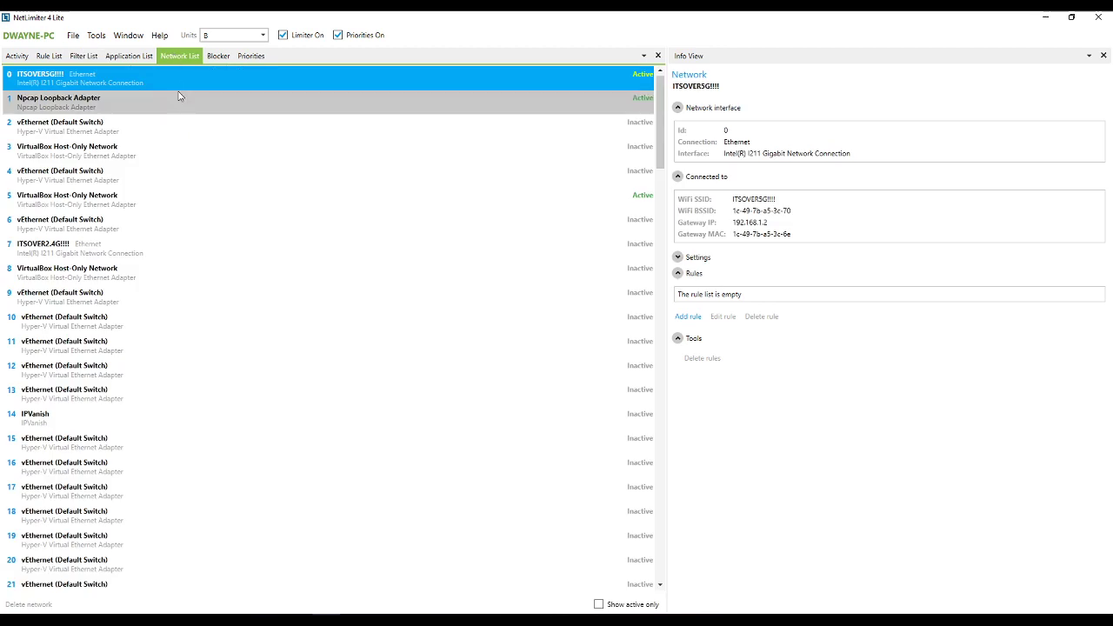
pyautogui.click(210, 56)
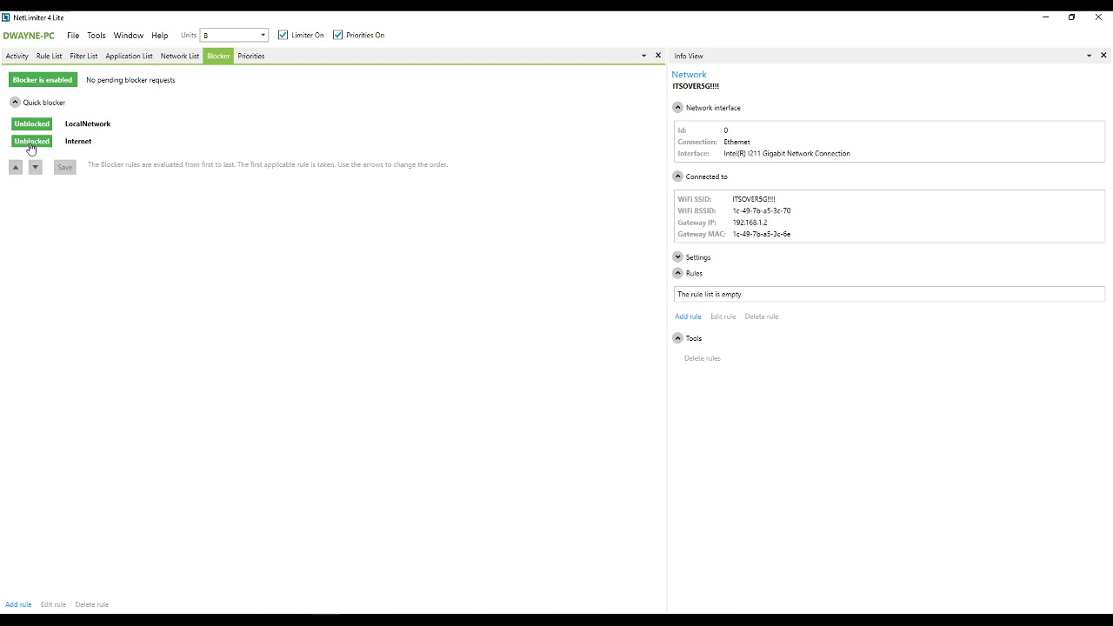
pyautogui.click(252, 59)
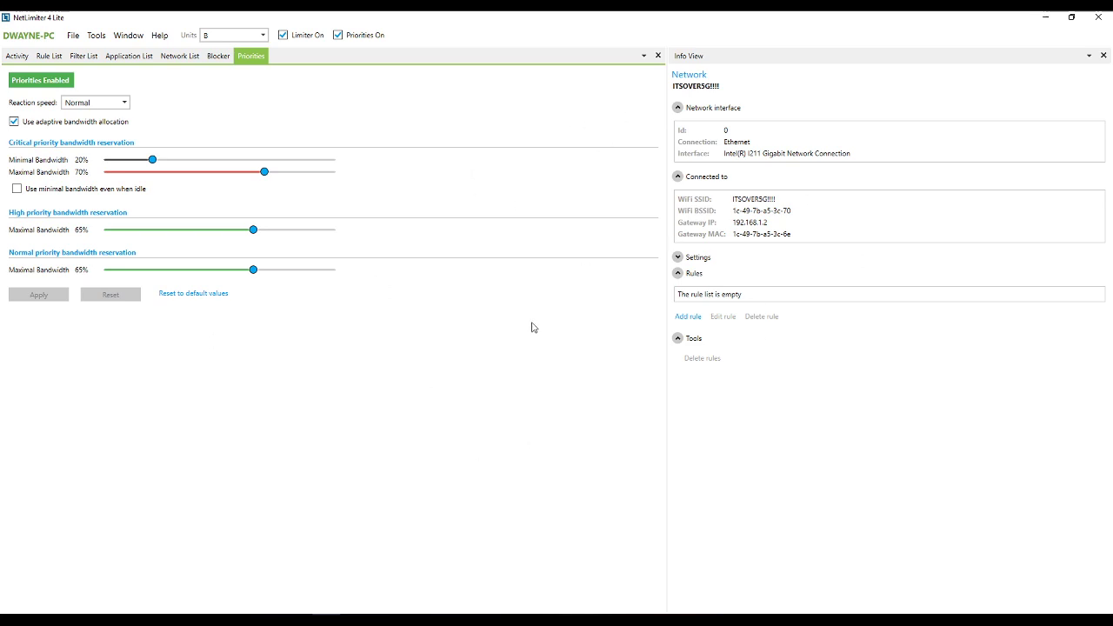
# Try out a Priority rule for the selected network, viewing its zone options, and discard the rule without saving
pyautogui.click(688, 317)
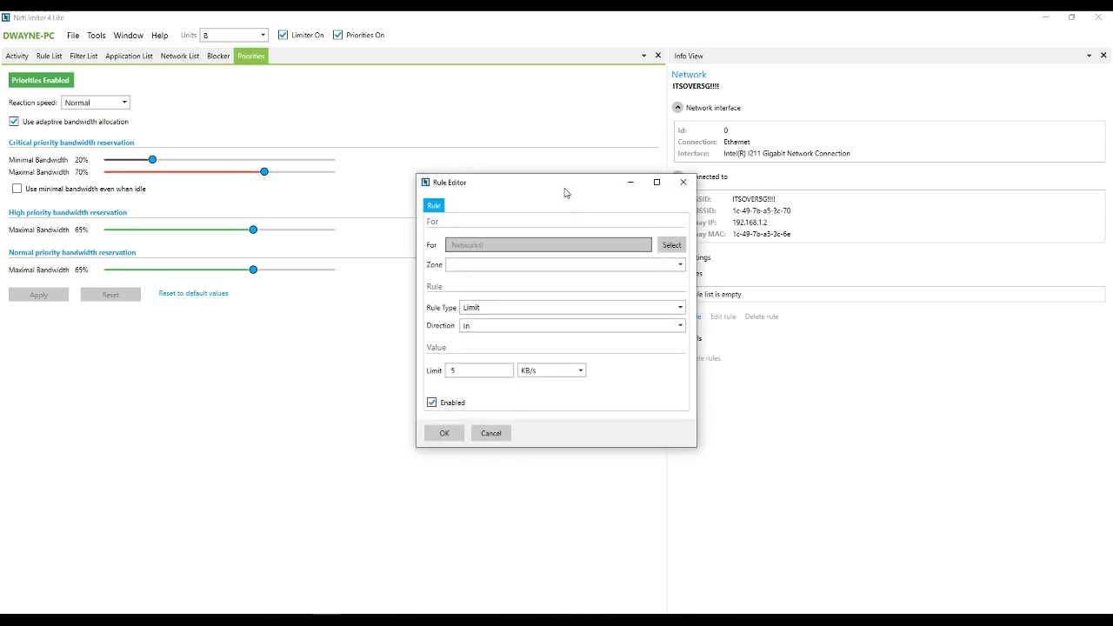
pyautogui.moveTo(561, 182); pyautogui.dragTo(566, 166)
pyautogui.click(677, 292)
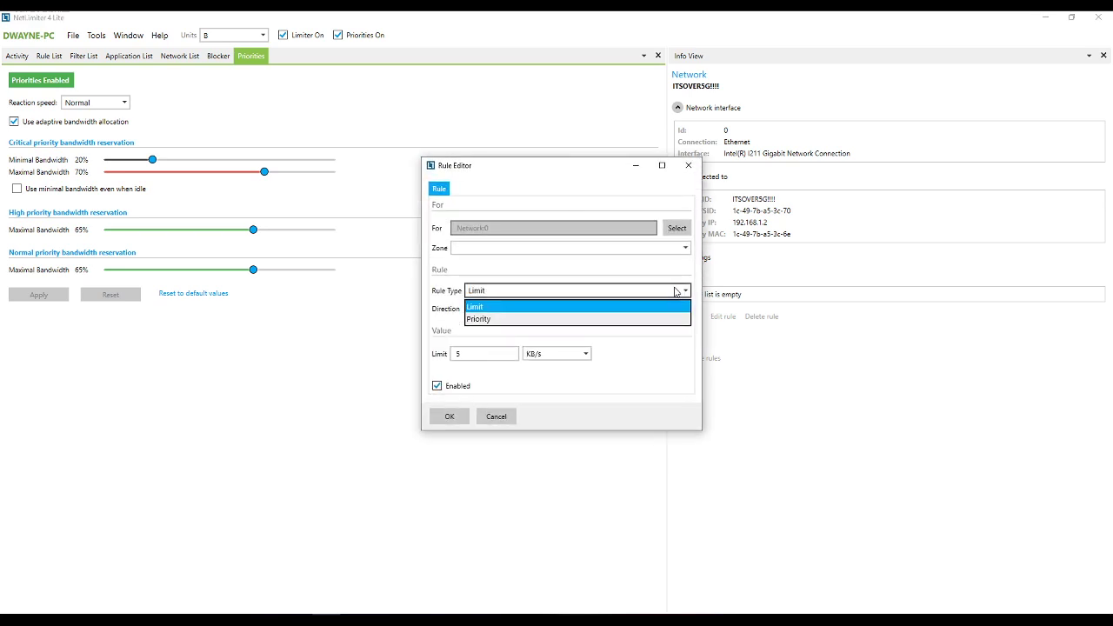
pyautogui.click(617, 319)
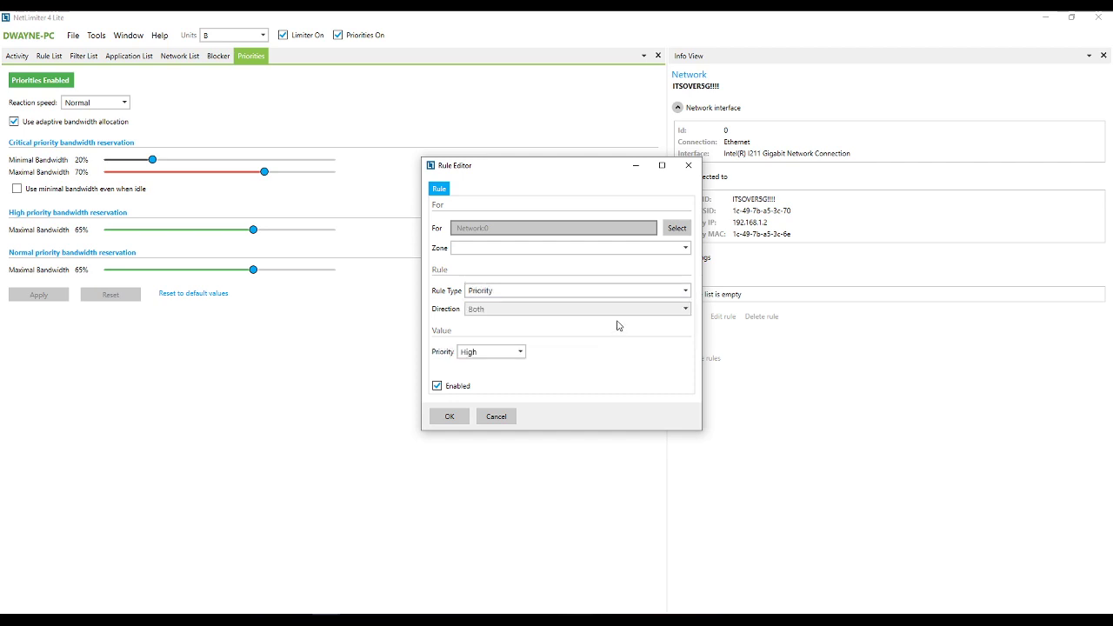
pyautogui.click(538, 249)
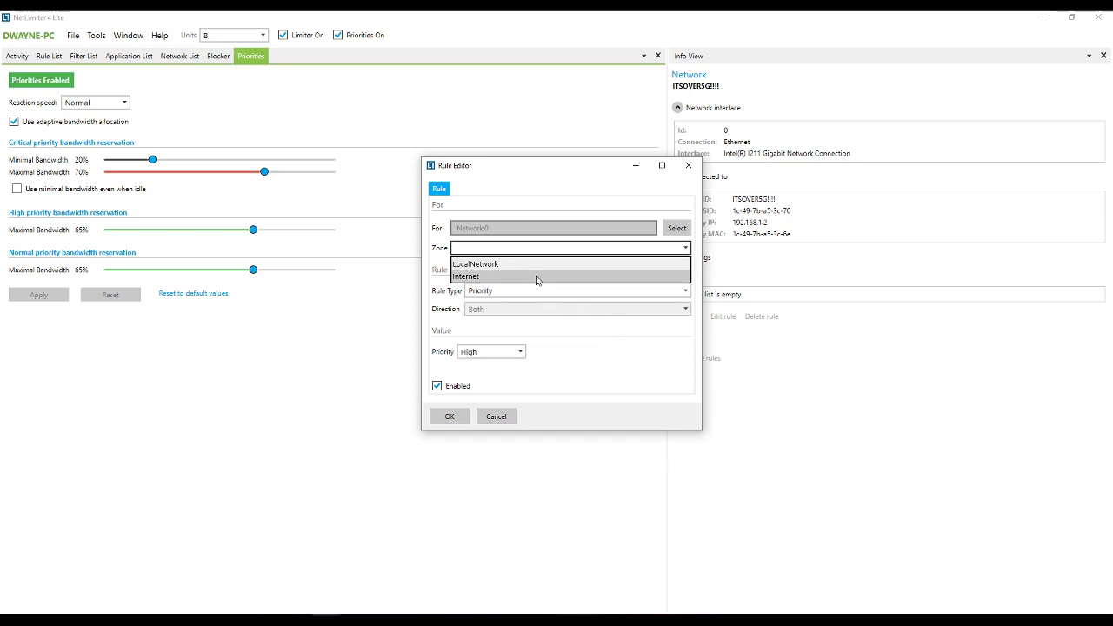
pyautogui.click(604, 210)
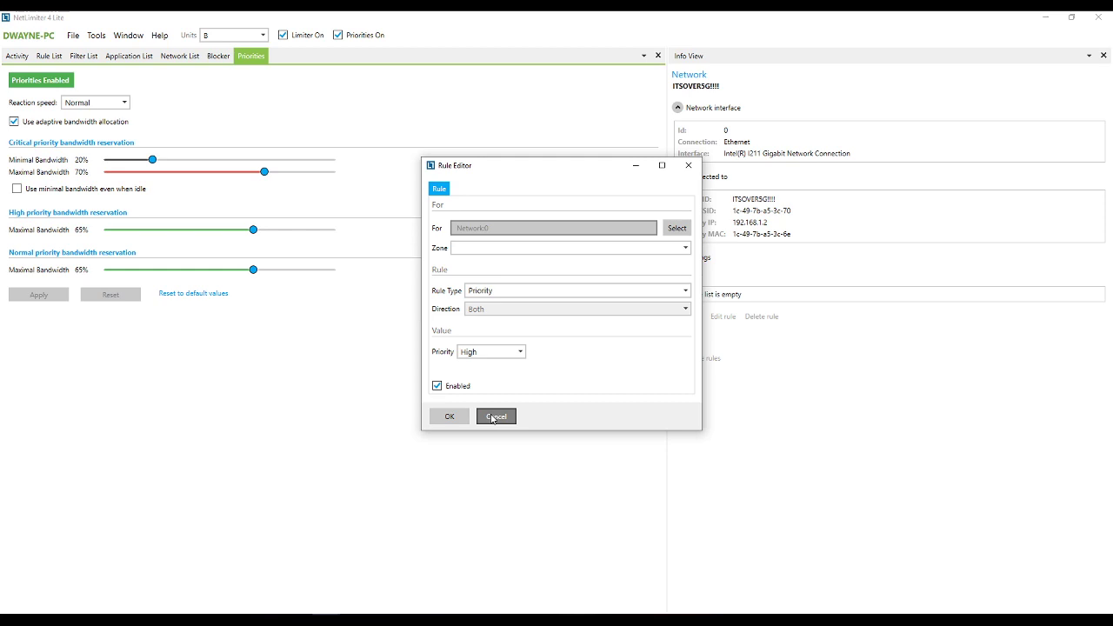
pyautogui.click(494, 416)
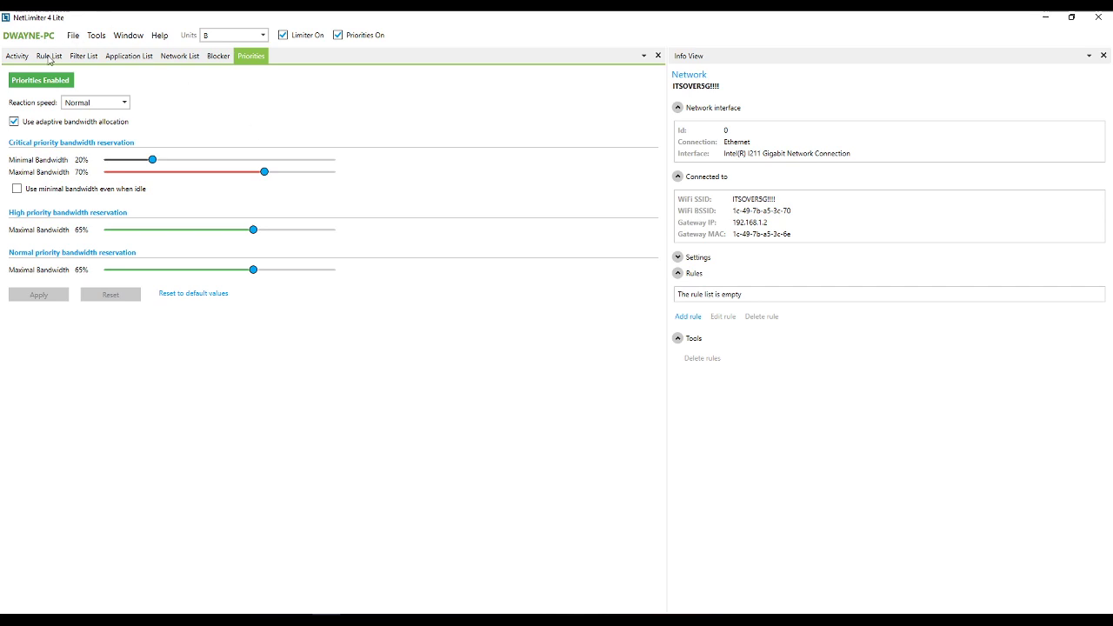
# Examine the transfer rates in the activity list, including Vivaldi's upload rate and the computer's overall Internet rates
pyautogui.click(21, 57)
pyautogui.scroll(20, 153, 194)
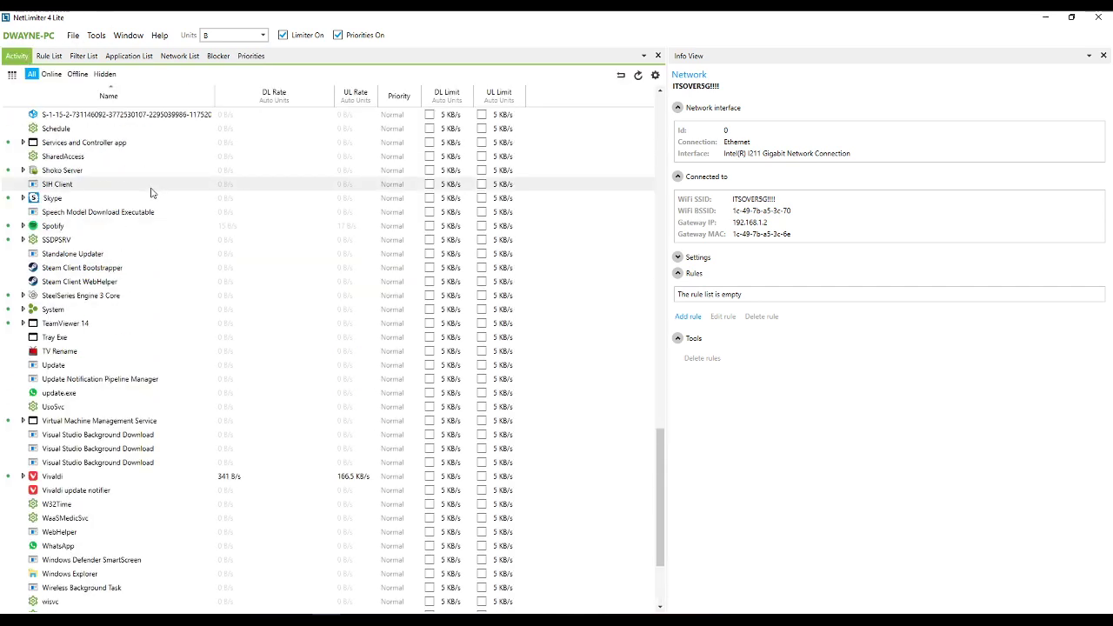
pyautogui.scroll(10, 144, 188)
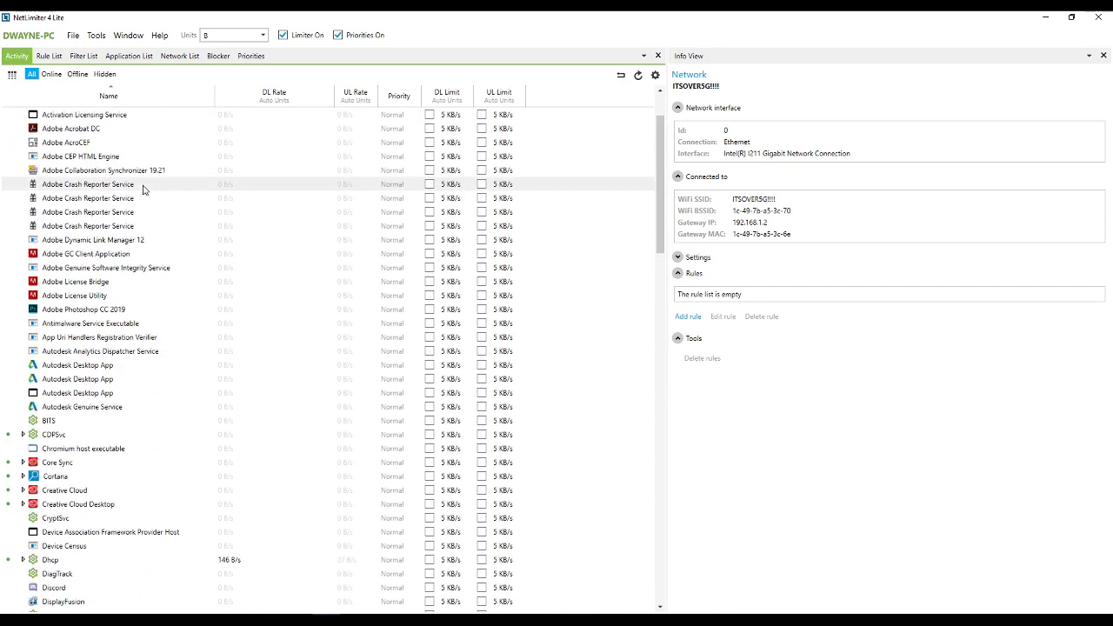
pyautogui.scroll(-11, 144, 188)
pyautogui.scroll(-20, 145, 202)
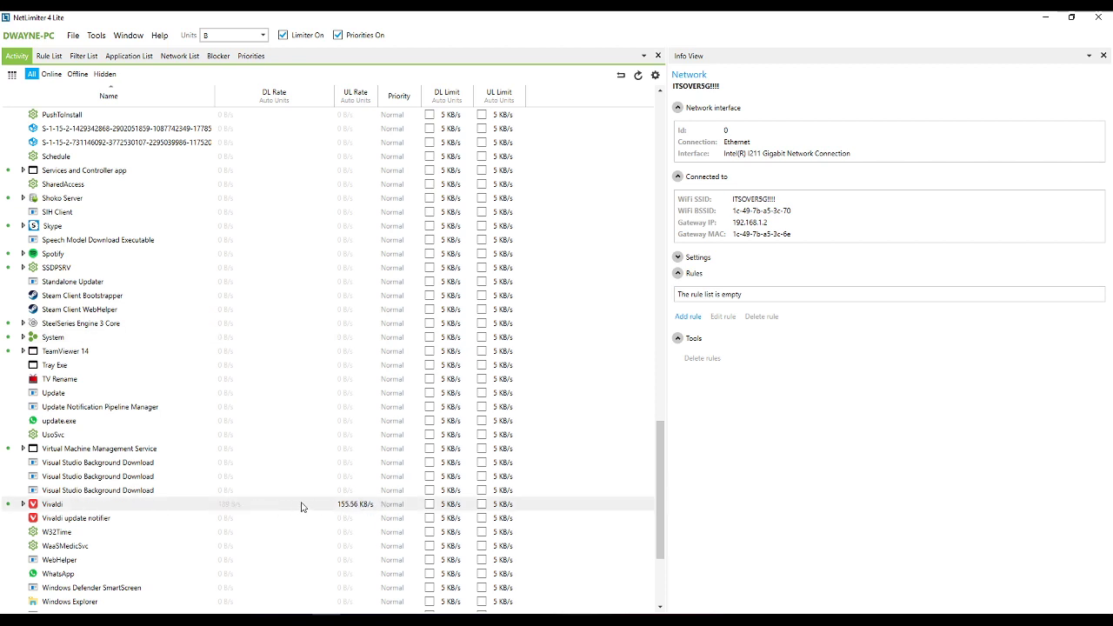
pyautogui.scroll(-4, 300, 505)
pyautogui.scroll(8, 300, 504)
pyautogui.scroll(20, 296, 504)
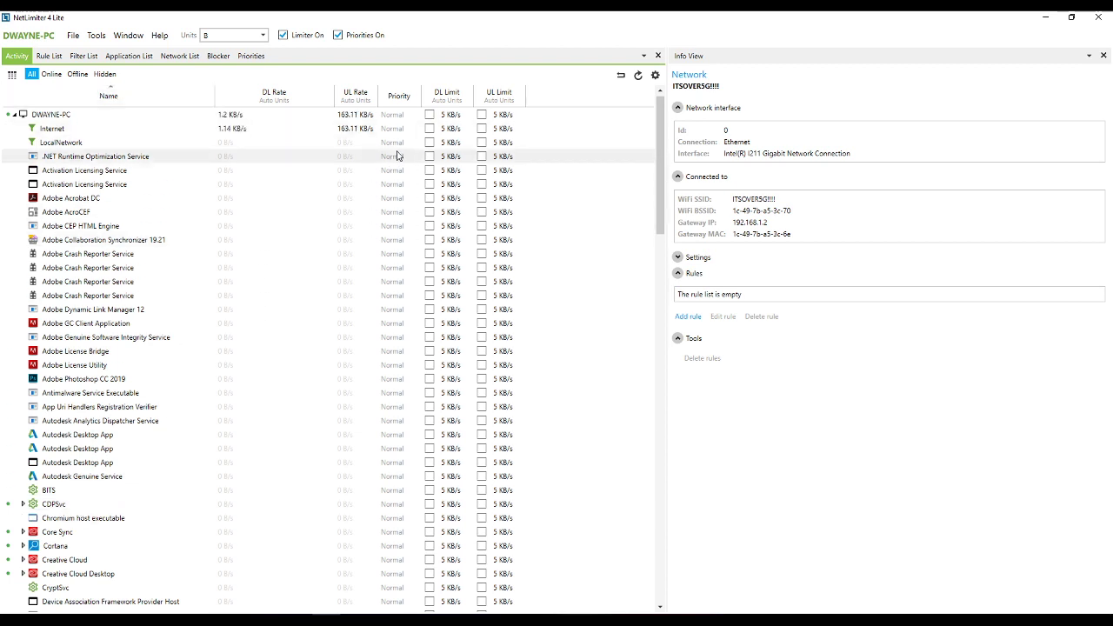
pyautogui.scroll(-2, 353, 213)
pyautogui.scroll(2, 352, 214)
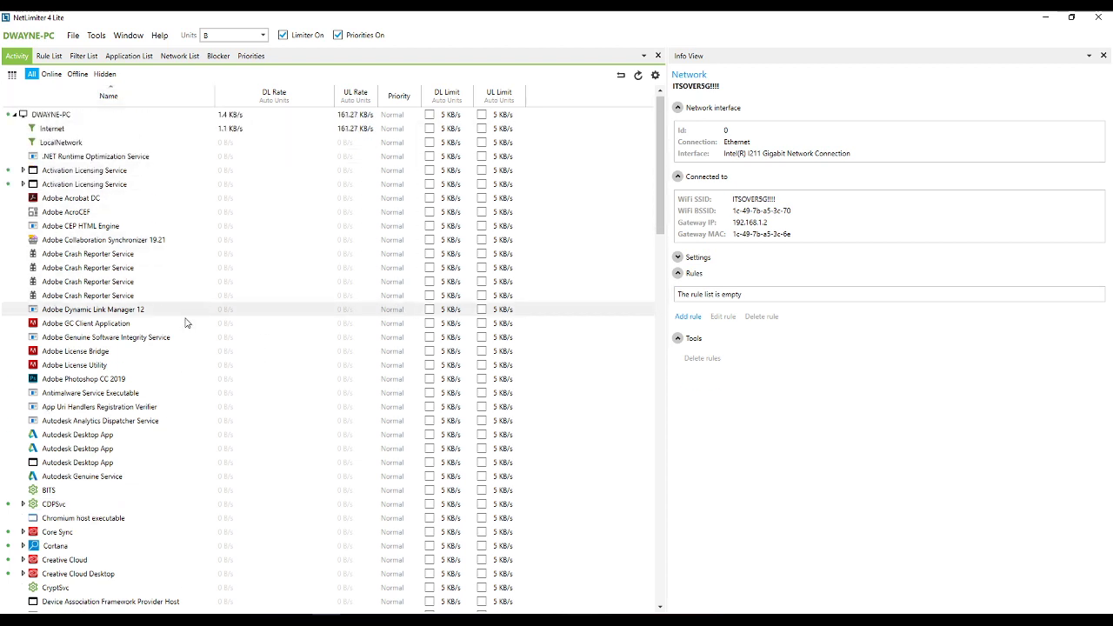
pyautogui.scroll(-14, 183, 321)
pyautogui.scroll(4, 171, 381)
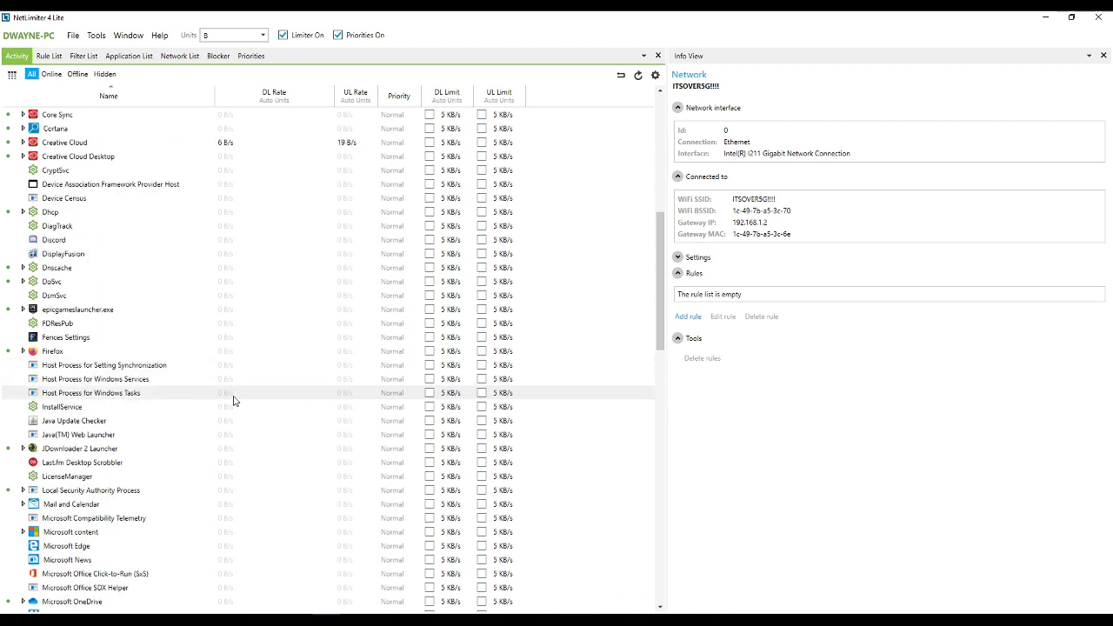
pyautogui.scroll(4, 204, 404)
pyautogui.scroll(6, 198, 404)
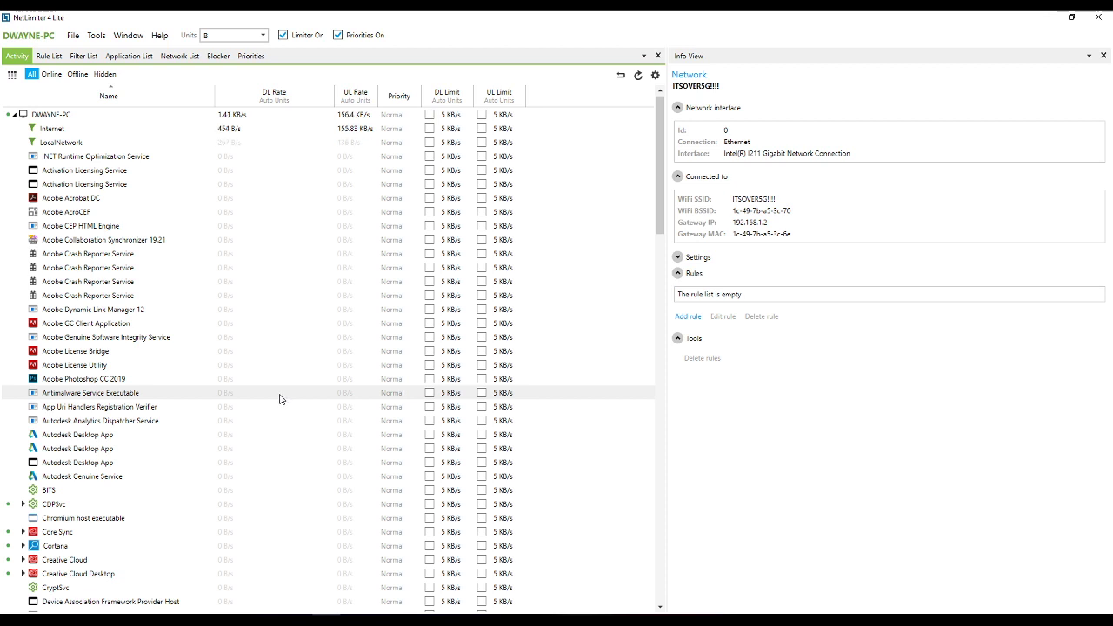
pyautogui.scroll(-20, 280, 398)
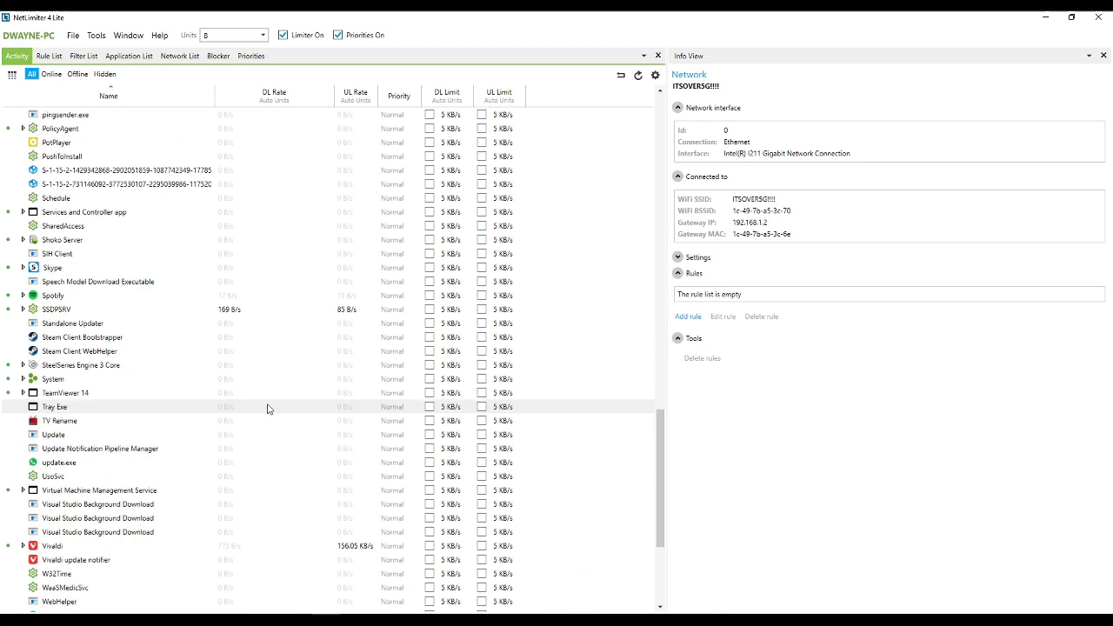
pyautogui.scroll(-5, 267, 408)
pyautogui.scroll(16, 267, 408)
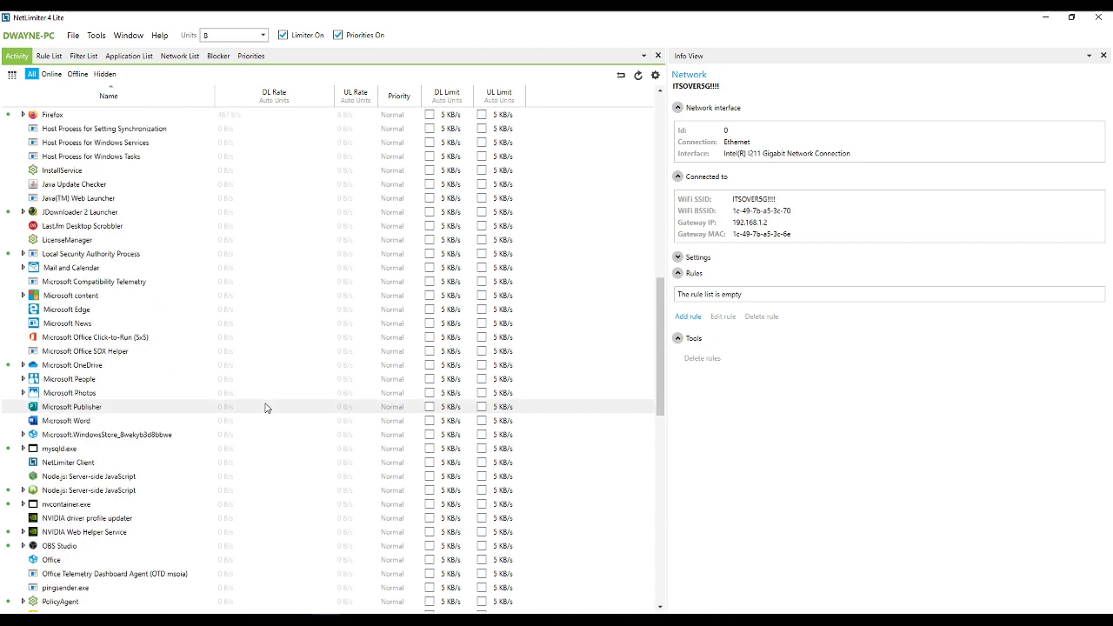
pyautogui.scroll(15, 267, 408)
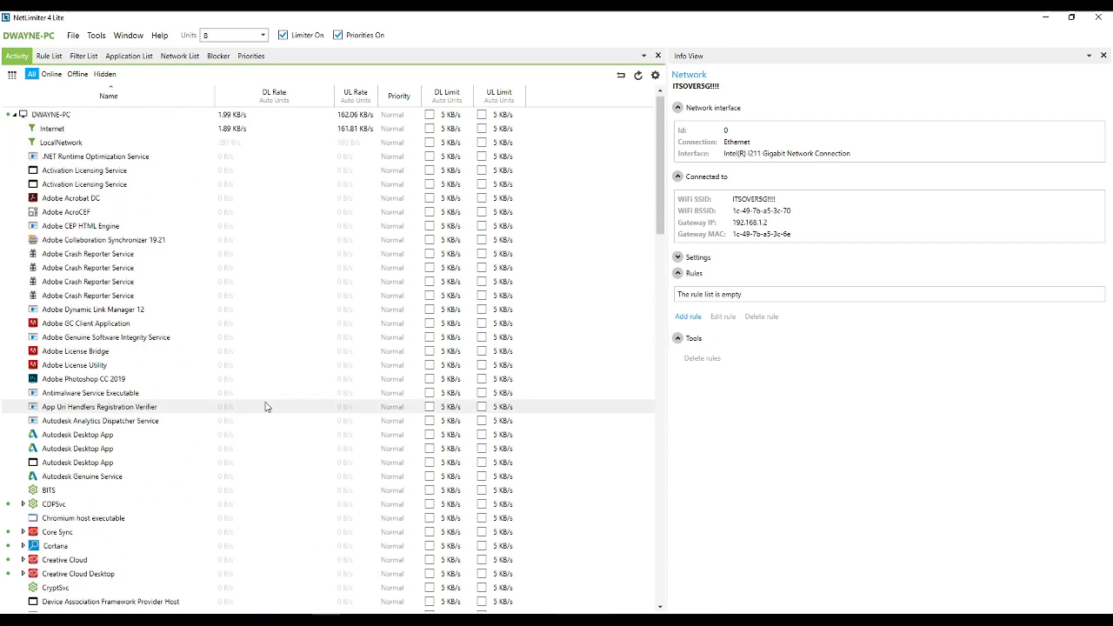
pyautogui.scroll(-17, 267, 407)
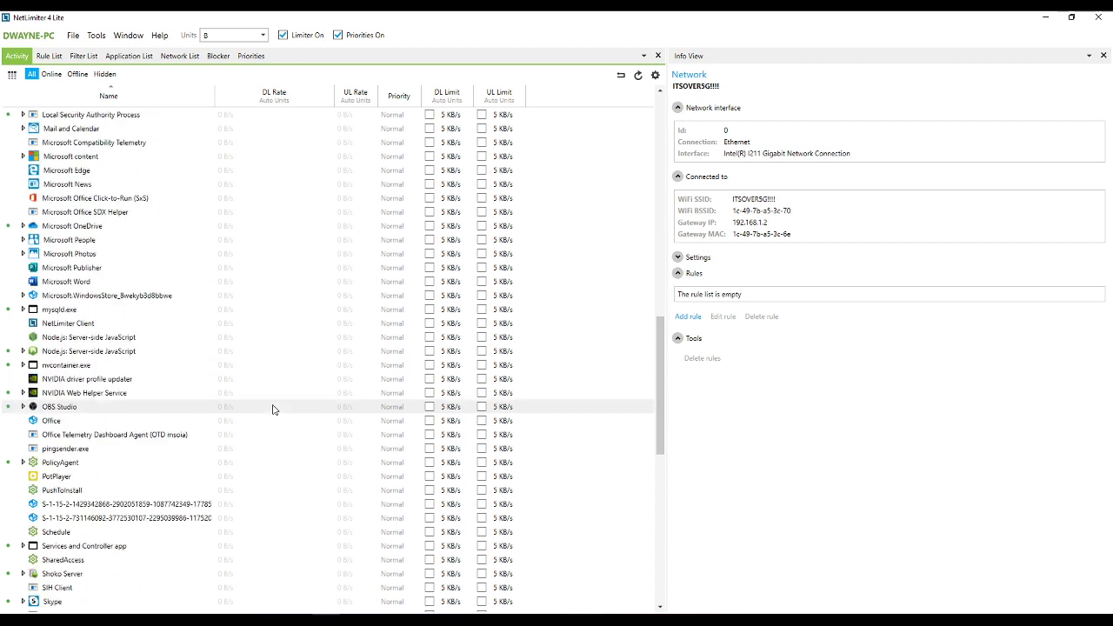